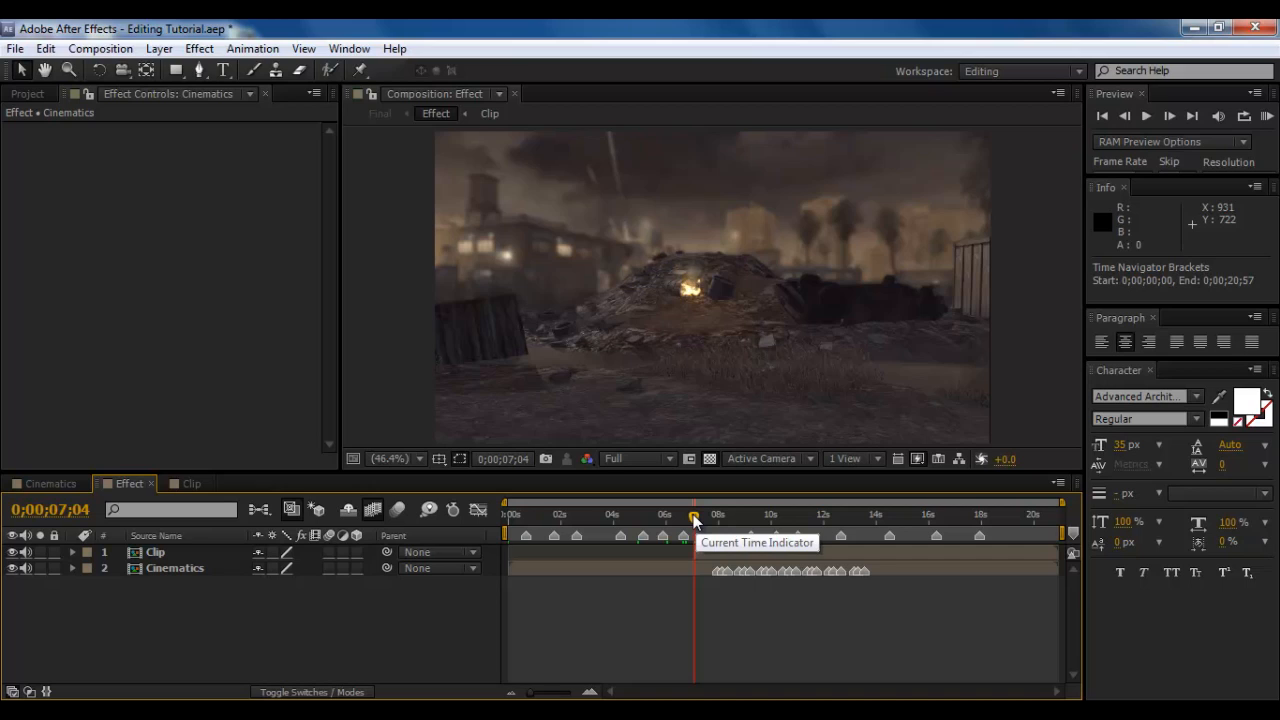
- Scrub around 0;00;07;06 in the Effect composition to examine the cut from the Cinematics layer to the Clip layer
mouse_move(694, 520)
mouse_down()
mouse_move(685, 509)
mouse_move(697, 518)
mouse_up()
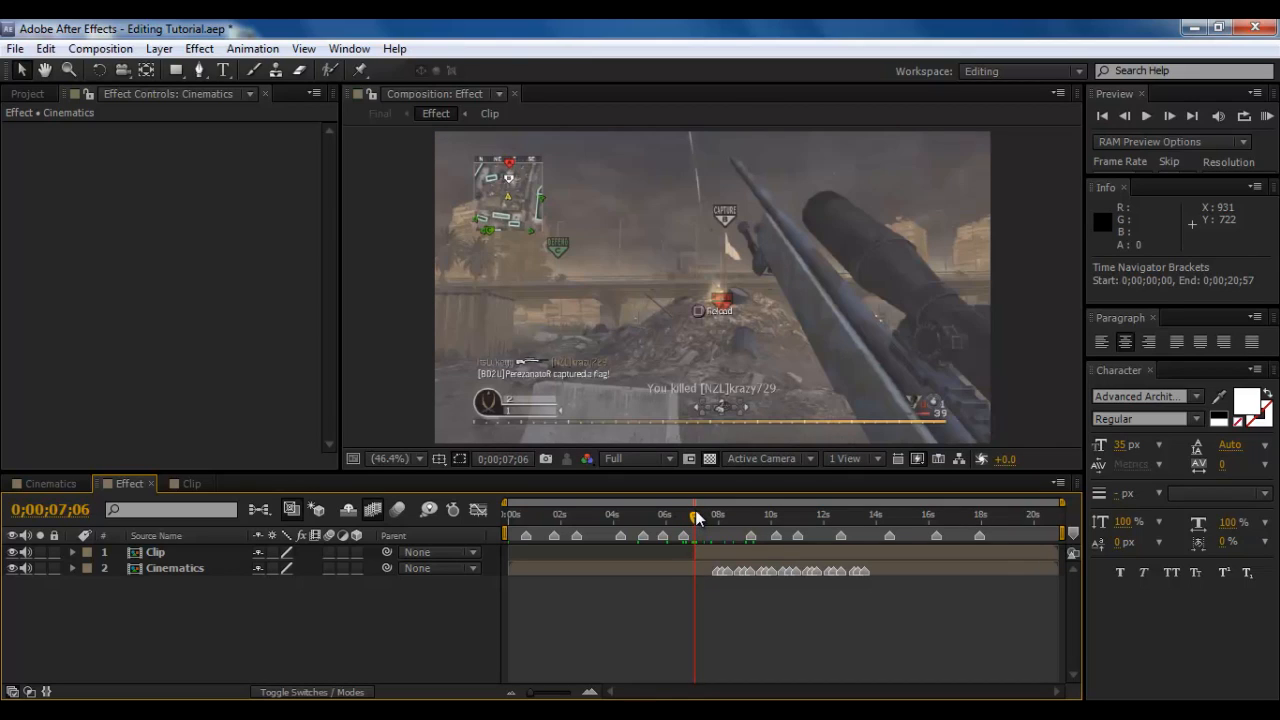
click(724, 516)
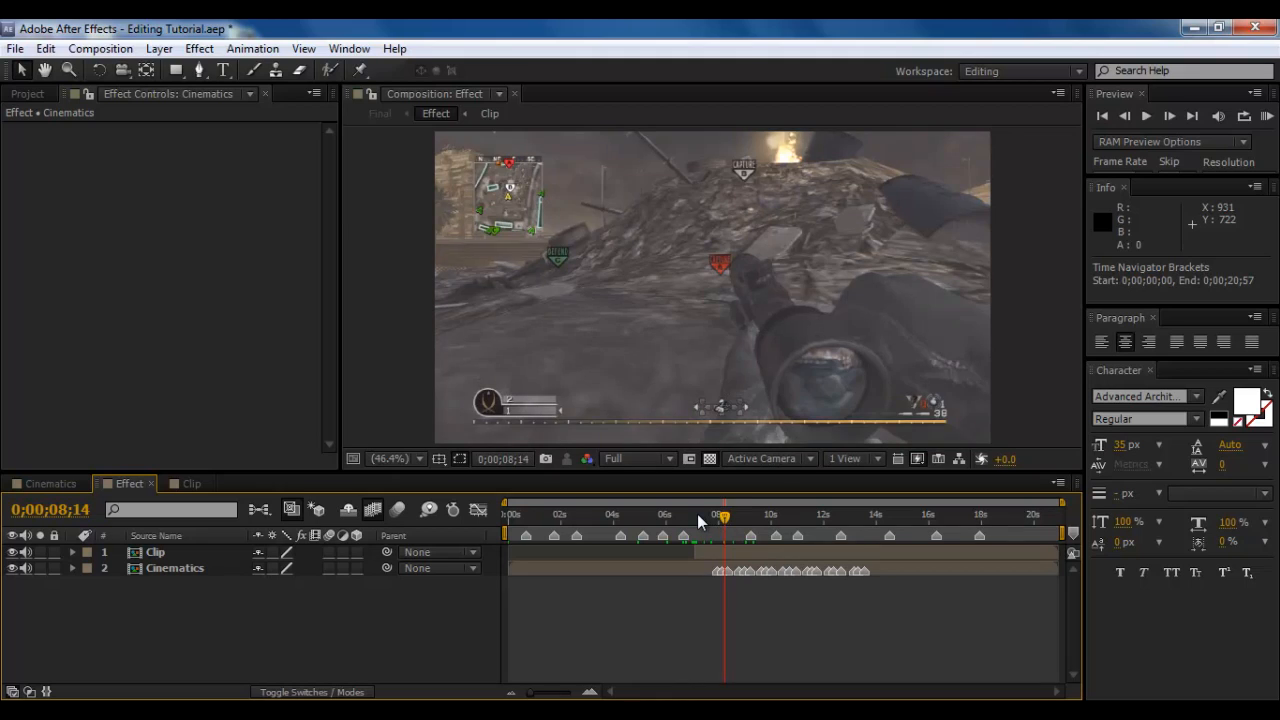
click(697, 514)
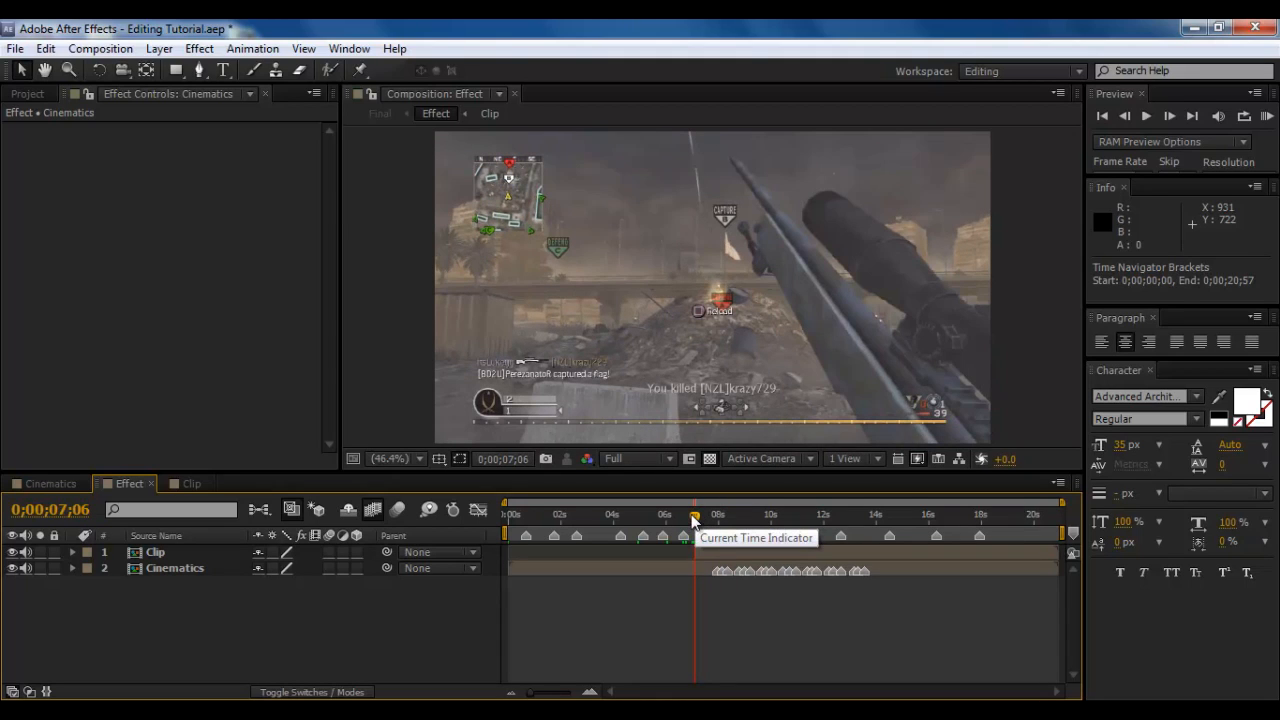
click(693, 516)
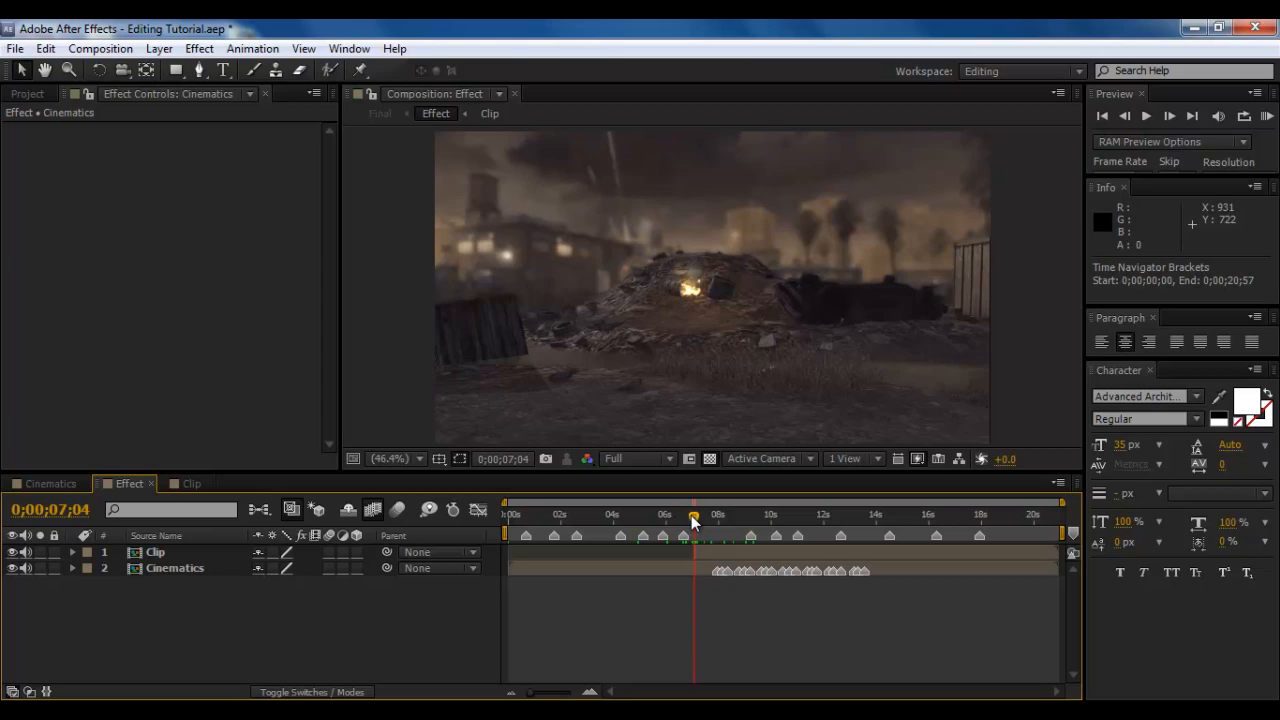
drag(693, 516, 696, 516)
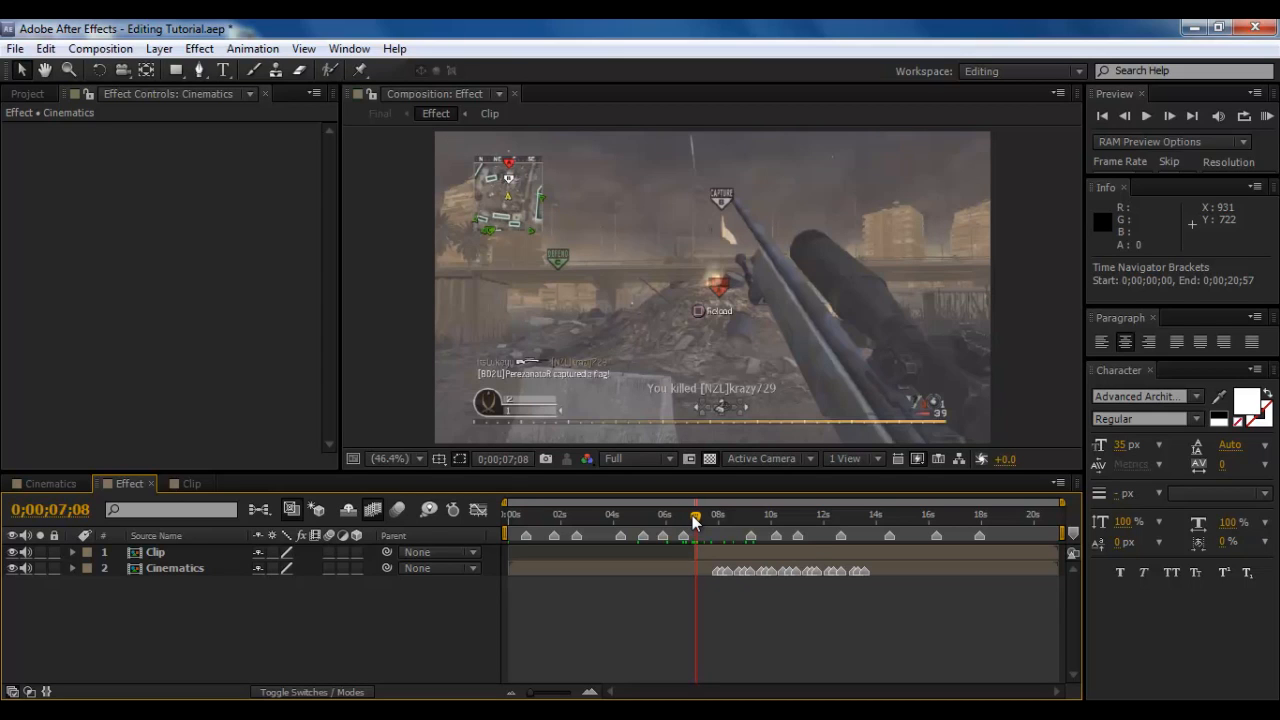
mouse_move(694, 517)
mouse_down()
mouse_move(669, 514)
mouse_move(695, 516)
mouse_up()
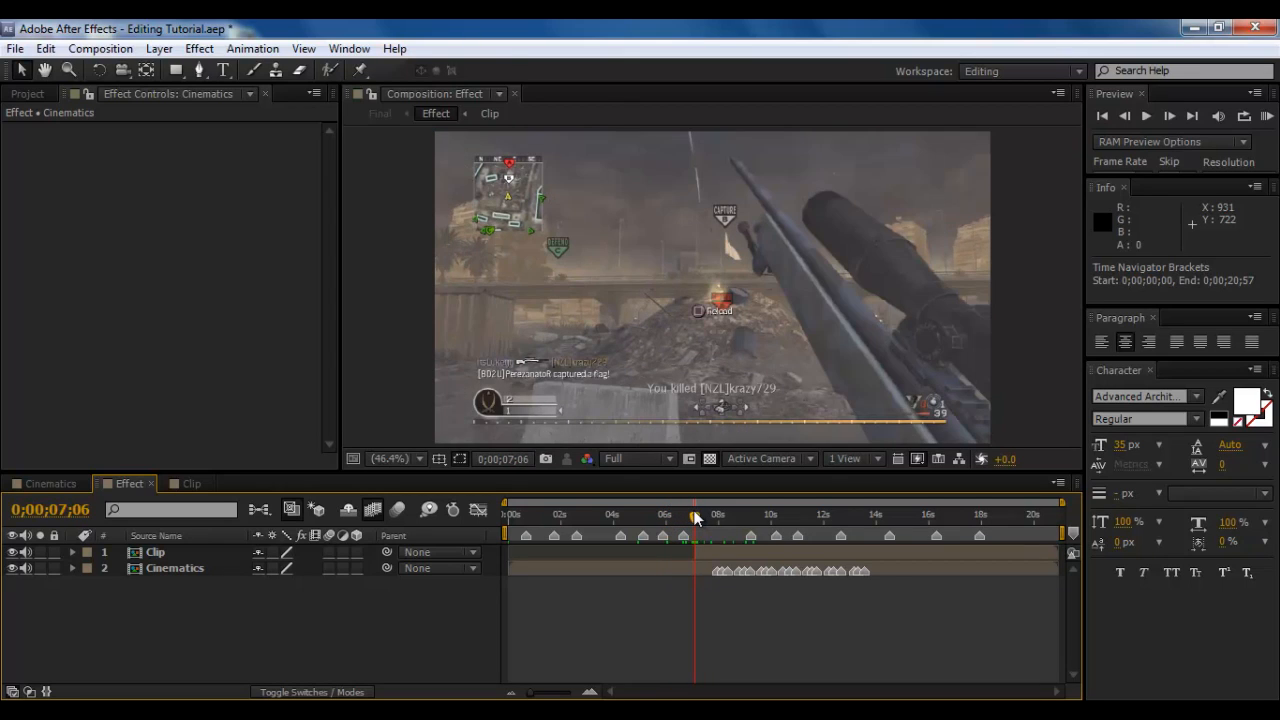
- Move the Clip layer earlier in time so that it starts at the beat marker at 0;00;06;40
drag(529, 692, 584, 692)
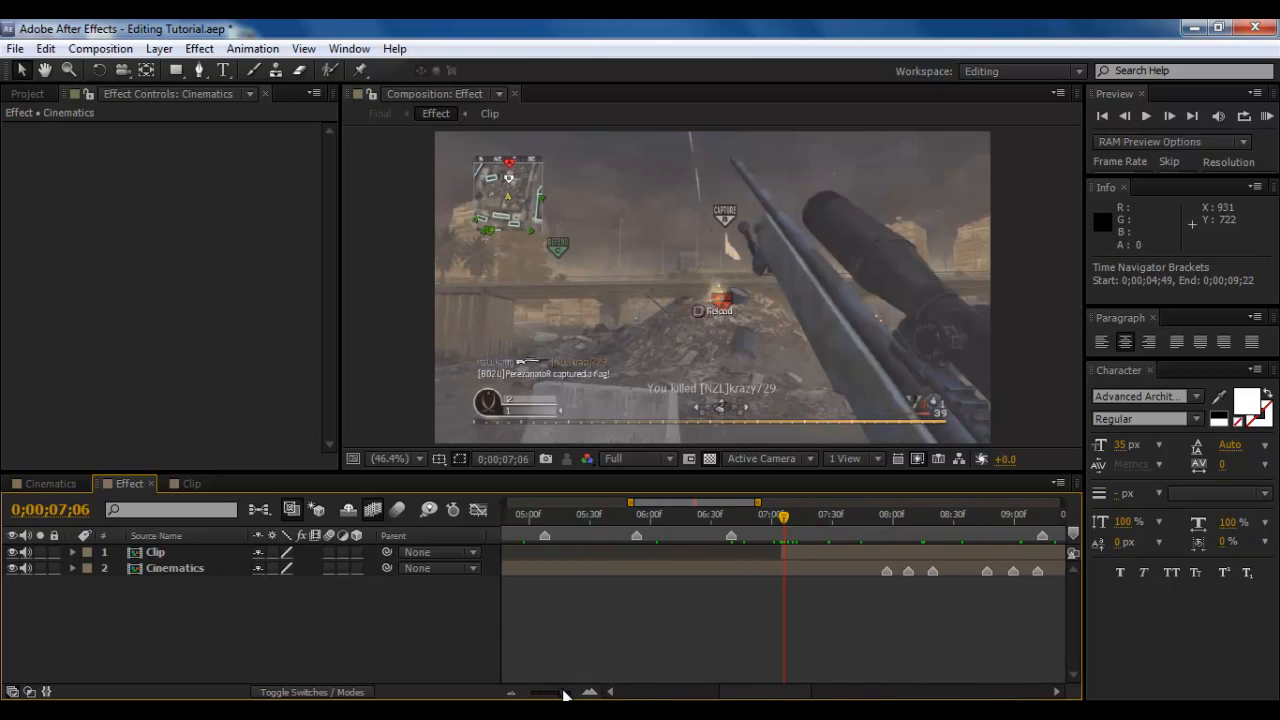
click(811, 556)
drag(811, 556, 770, 555)
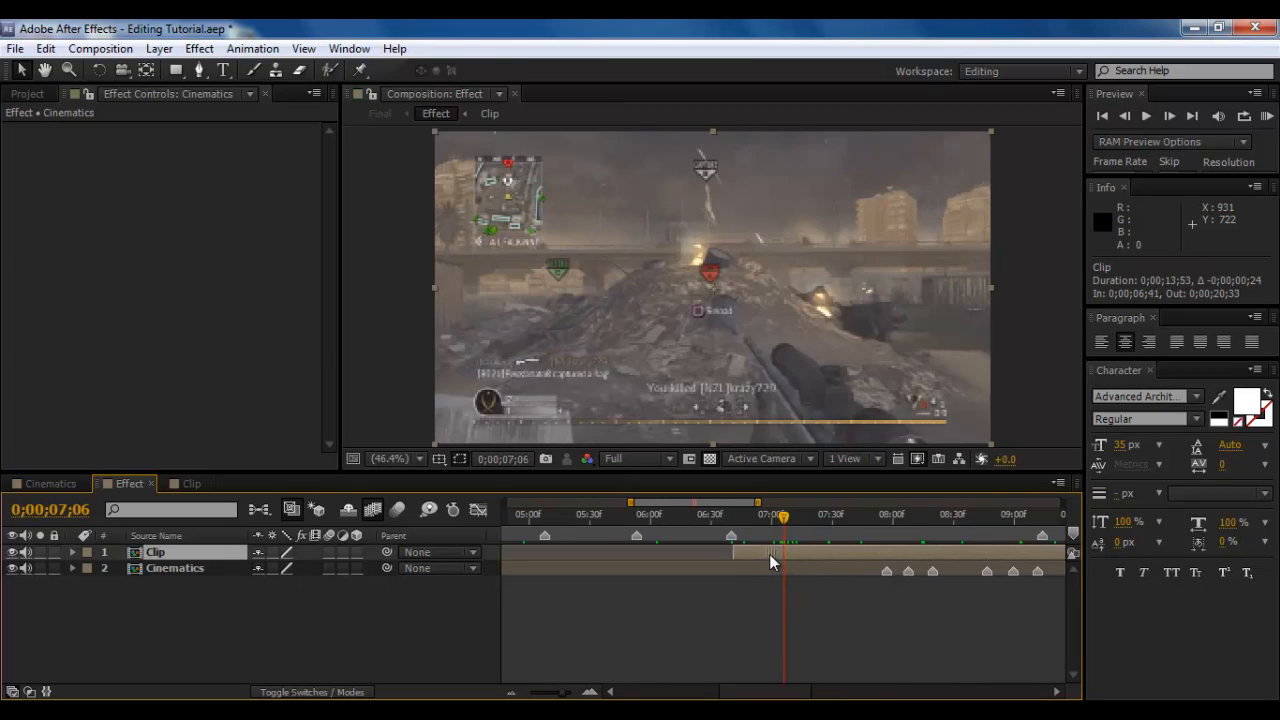
drag(730, 514, 741, 552)
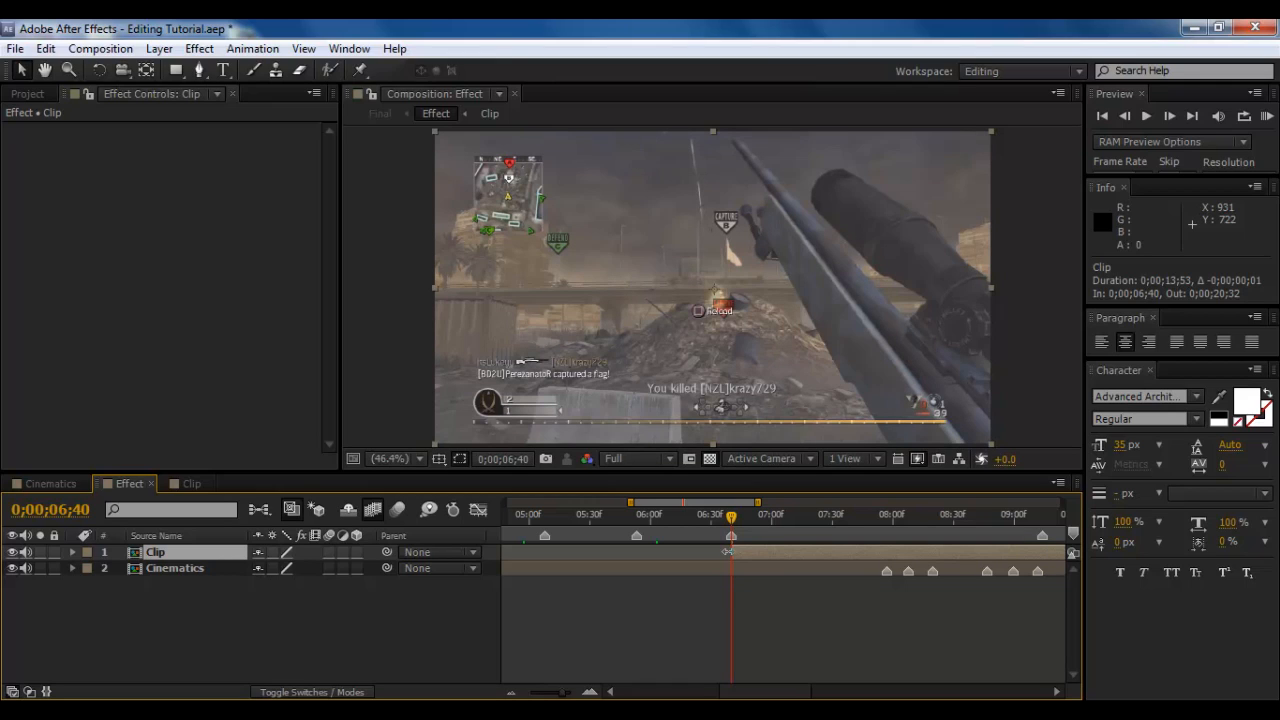
- Duplicate the Clip layer, hide the lower copy, and mute the audio of both copies
key(ctrl+d)
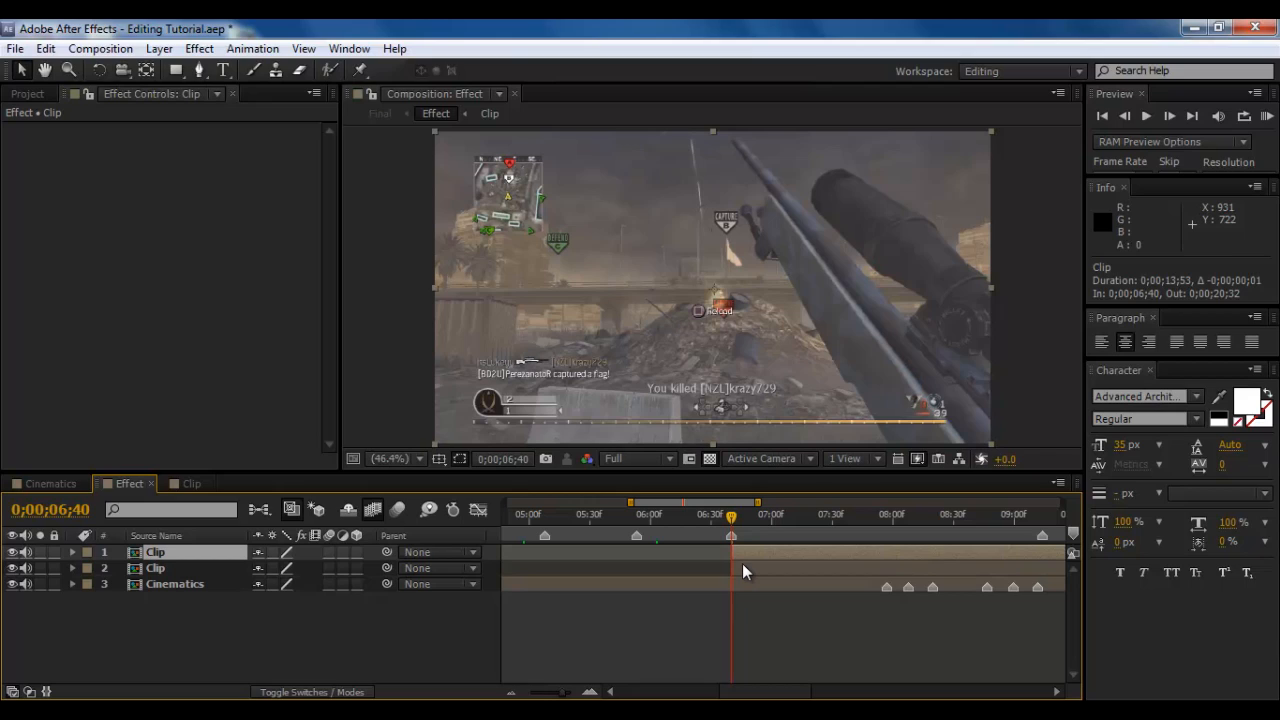
click(12, 568)
click(25, 568)
click(25, 552)
- Freeze the top Clip layer on its frame at 0;00;06;40
click(155, 50)
mouse_move(199, 274)
click(522, 332)
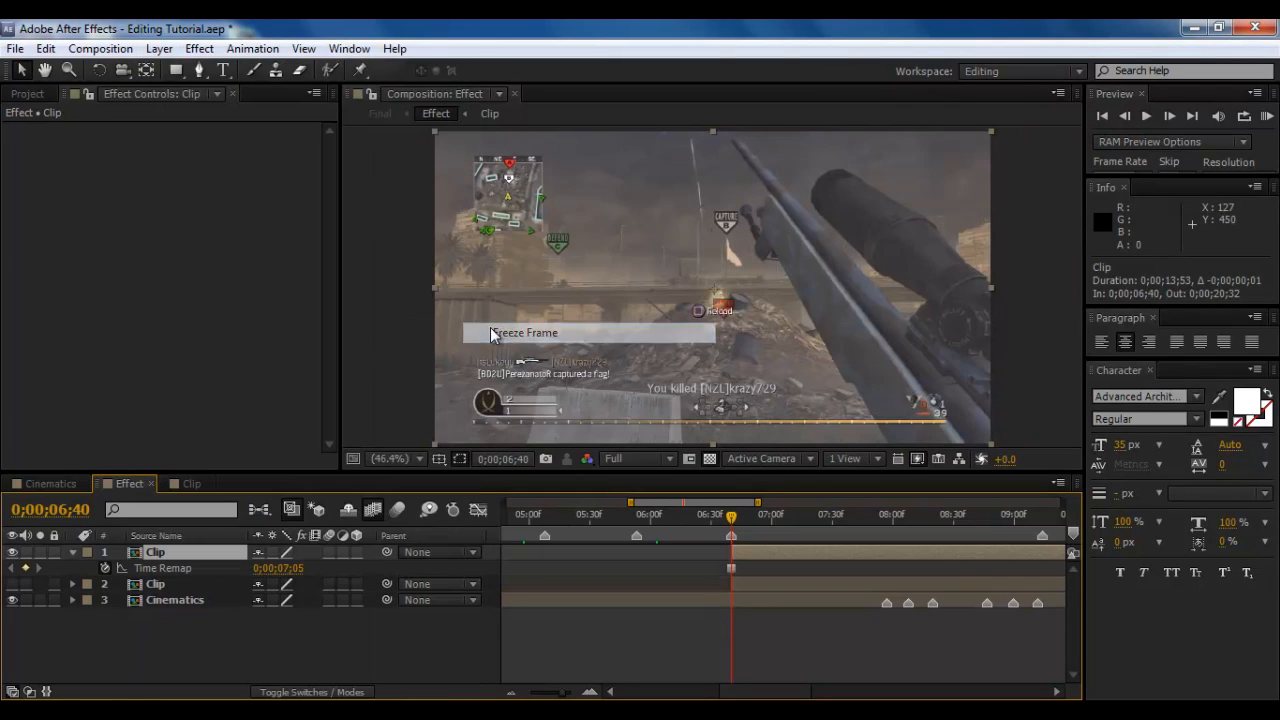
mouse_move(728, 519)
mouse_down()
mouse_move(1049, 535)
mouse_move(734, 550)
mouse_move(795, 530)
mouse_move(731, 517)
mouse_up()
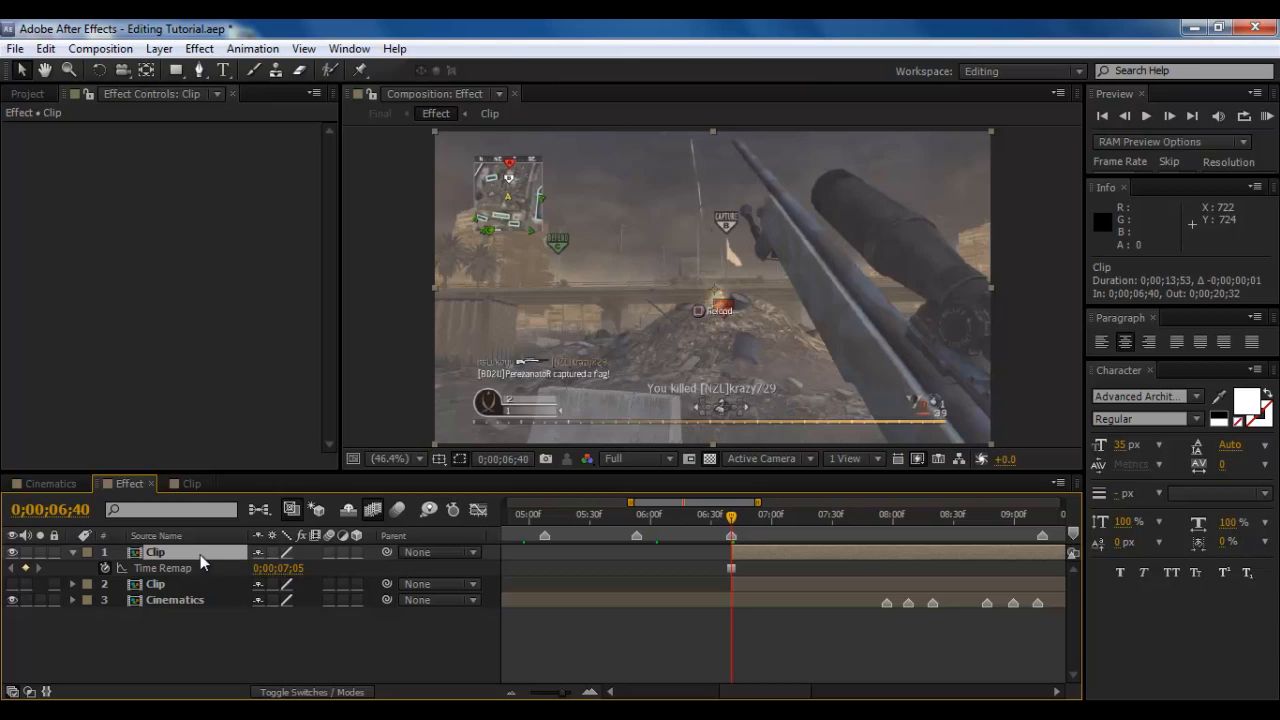
- Apply the Corner Pin effect to the top Clip layer
click(199, 50)
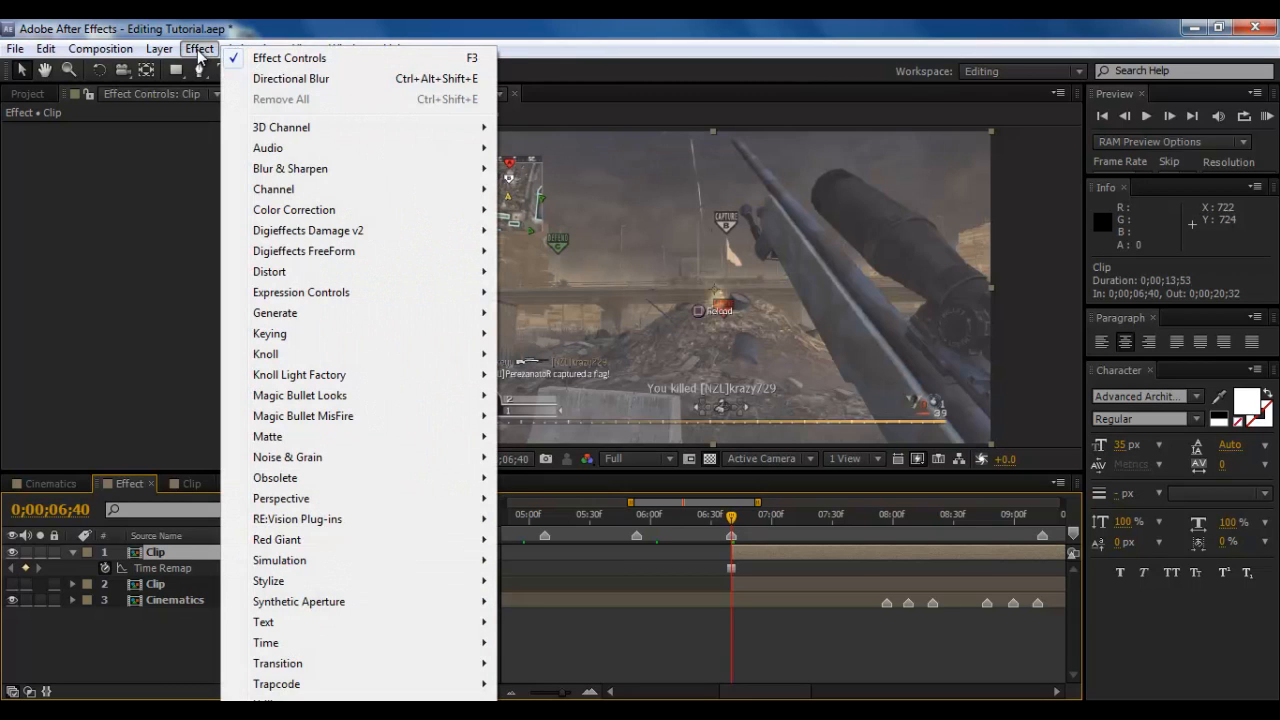
mouse_move(279, 273)
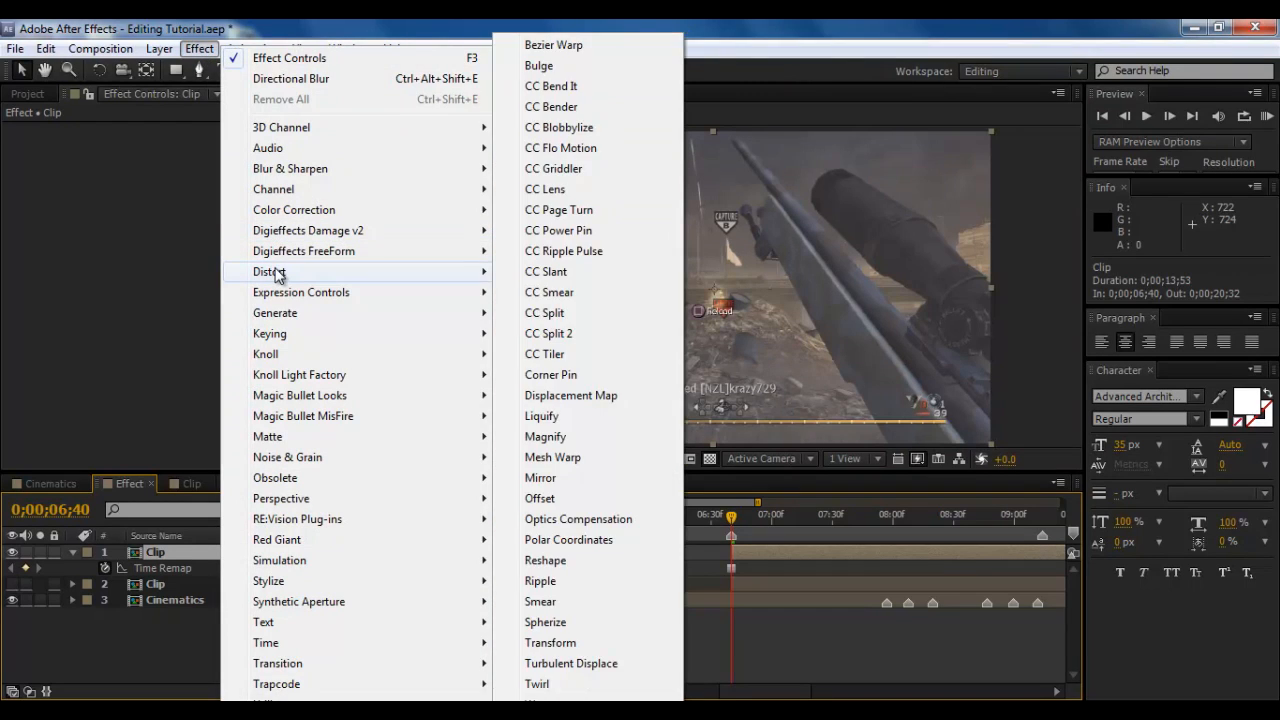
click(563, 377)
drag(232, 158, 395, 158)
drag(245, 193, 721, 163)
key(ctrl+z)
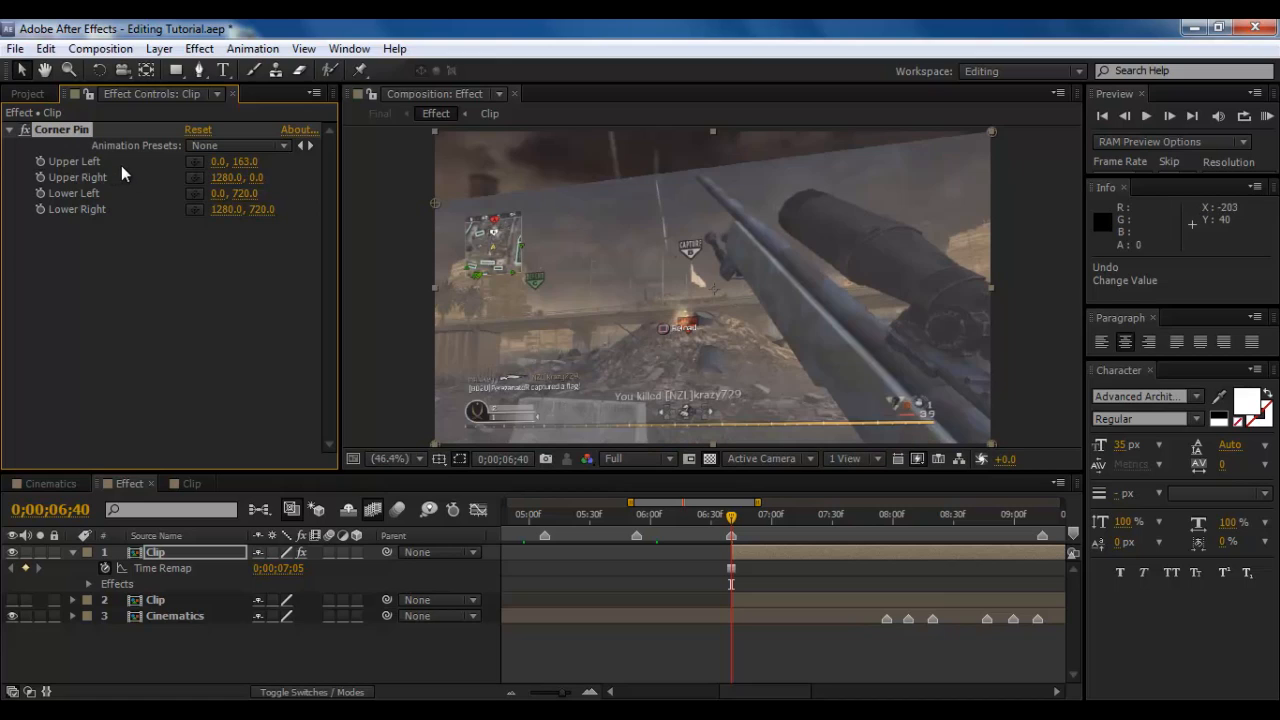
- Set the Y value of both the Upper Left and Lower Left corner pins to 360
click(246, 163)
text(360)
key(Return)
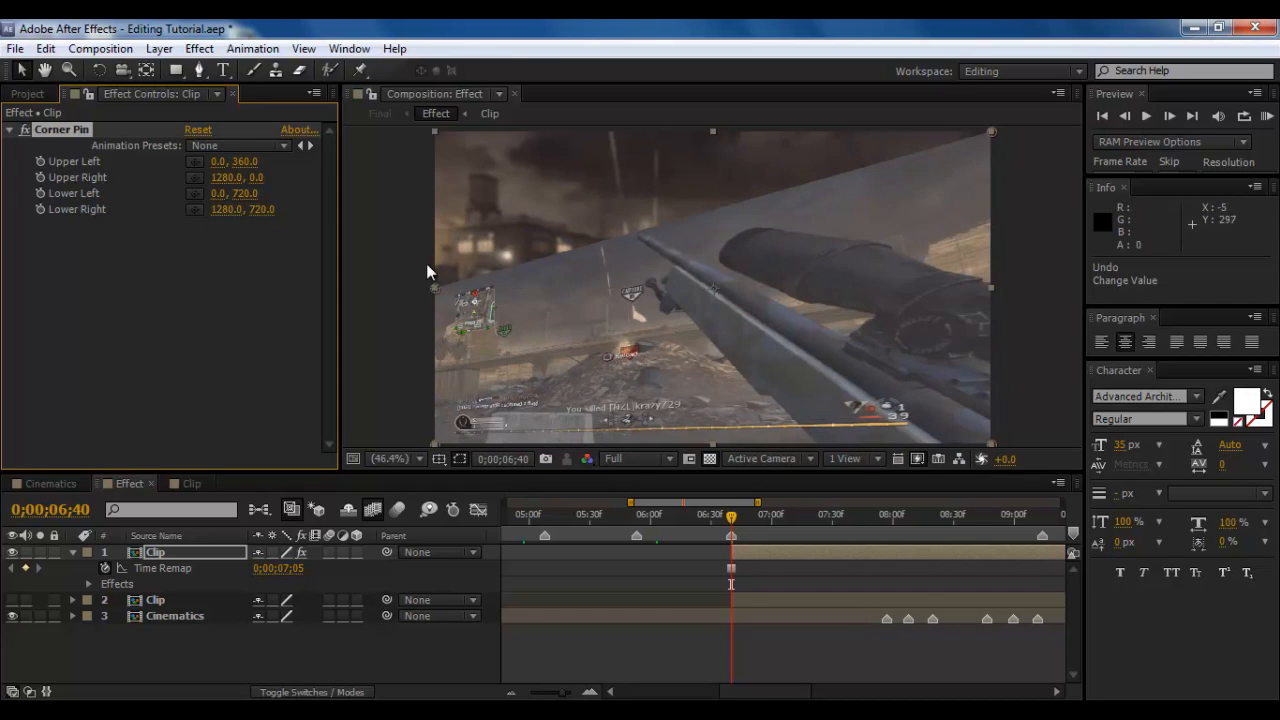
click(397, 284)
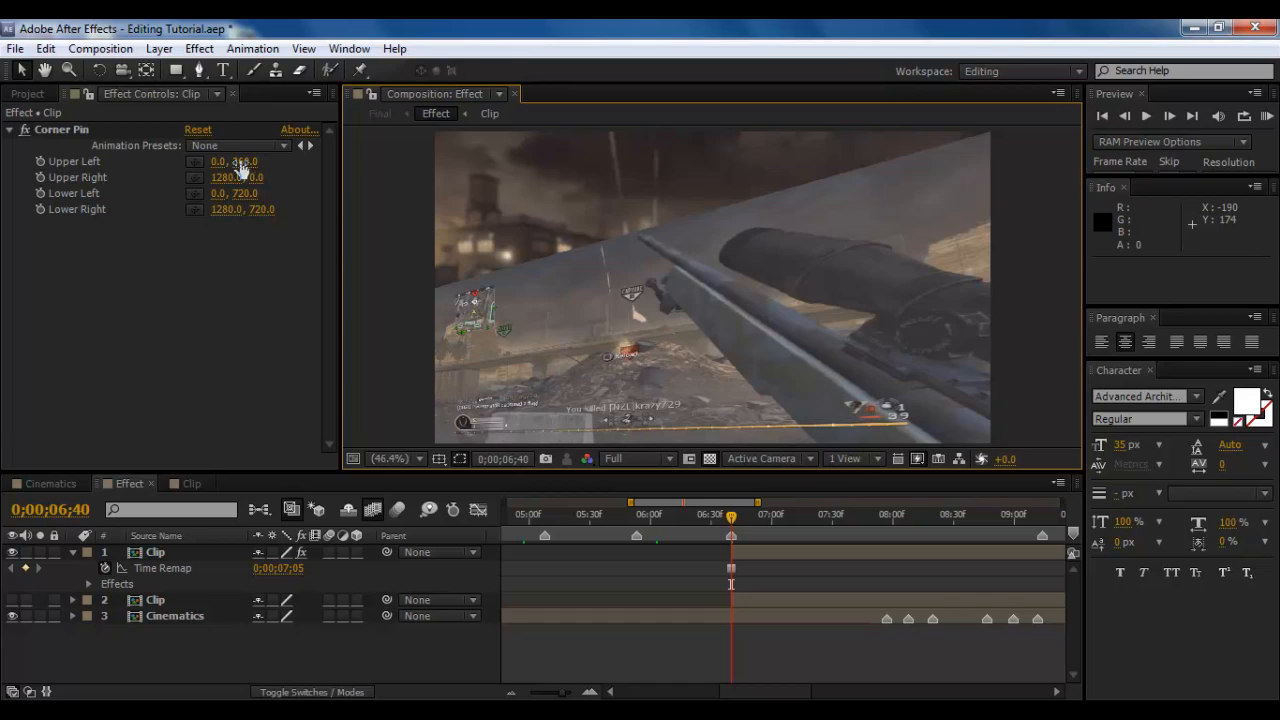
click(246, 193)
text(360)
key(Return)
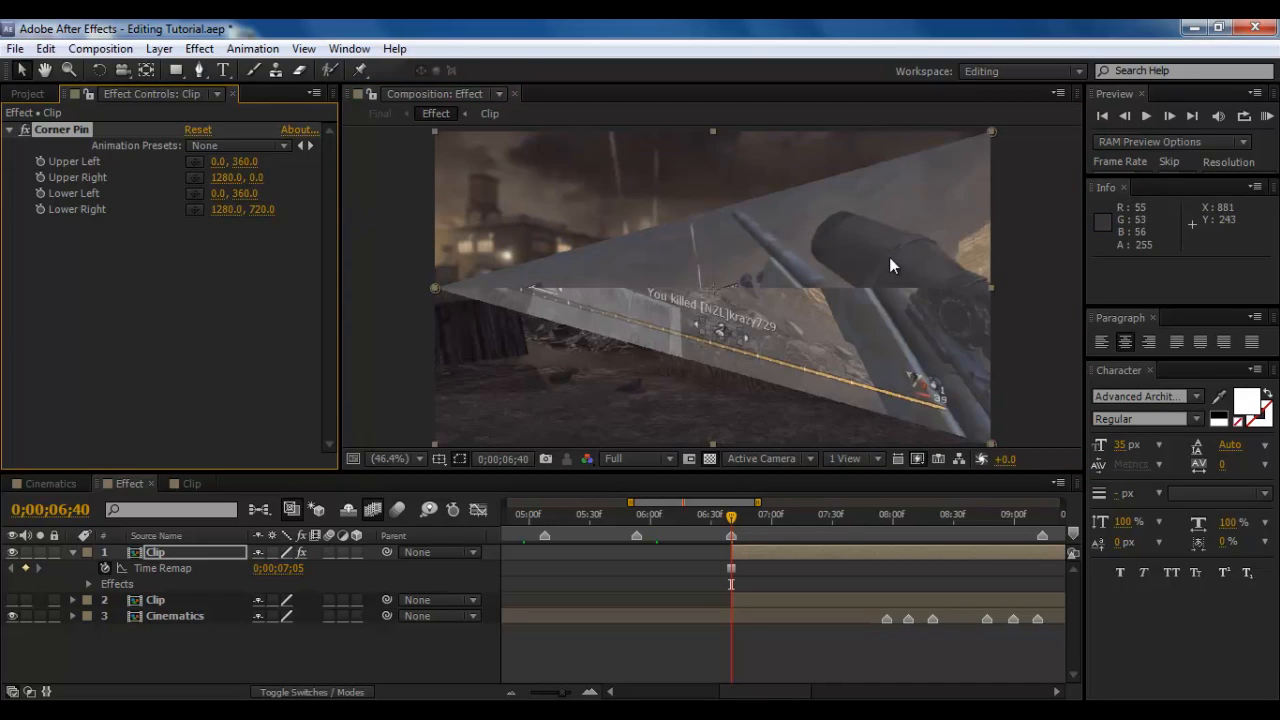
click(612, 289)
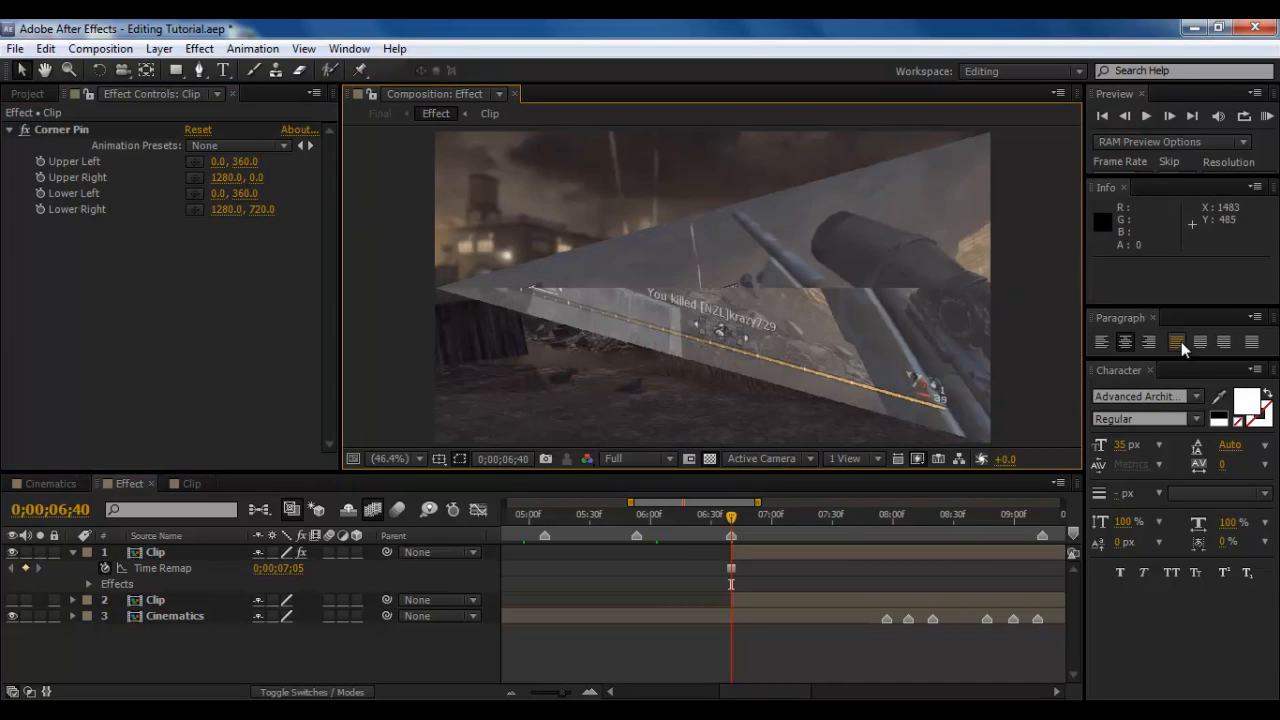
- Apply Fast Blur to the top Clip layer with a Blurriness of 30
mouse_move(731, 520)
mouse_down()
mouse_move(757, 517)
mouse_move(731, 518)
mouse_up()
click(185, 552)
click(199, 48)
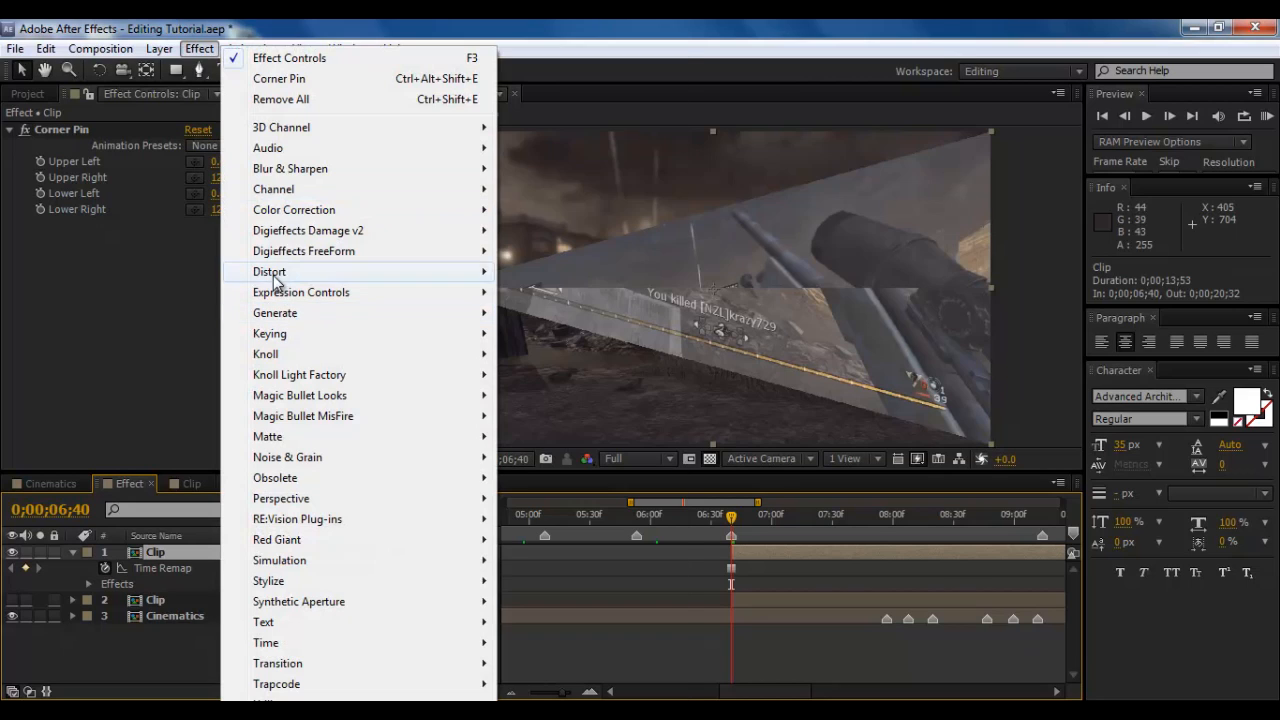
mouse_move(288, 172)
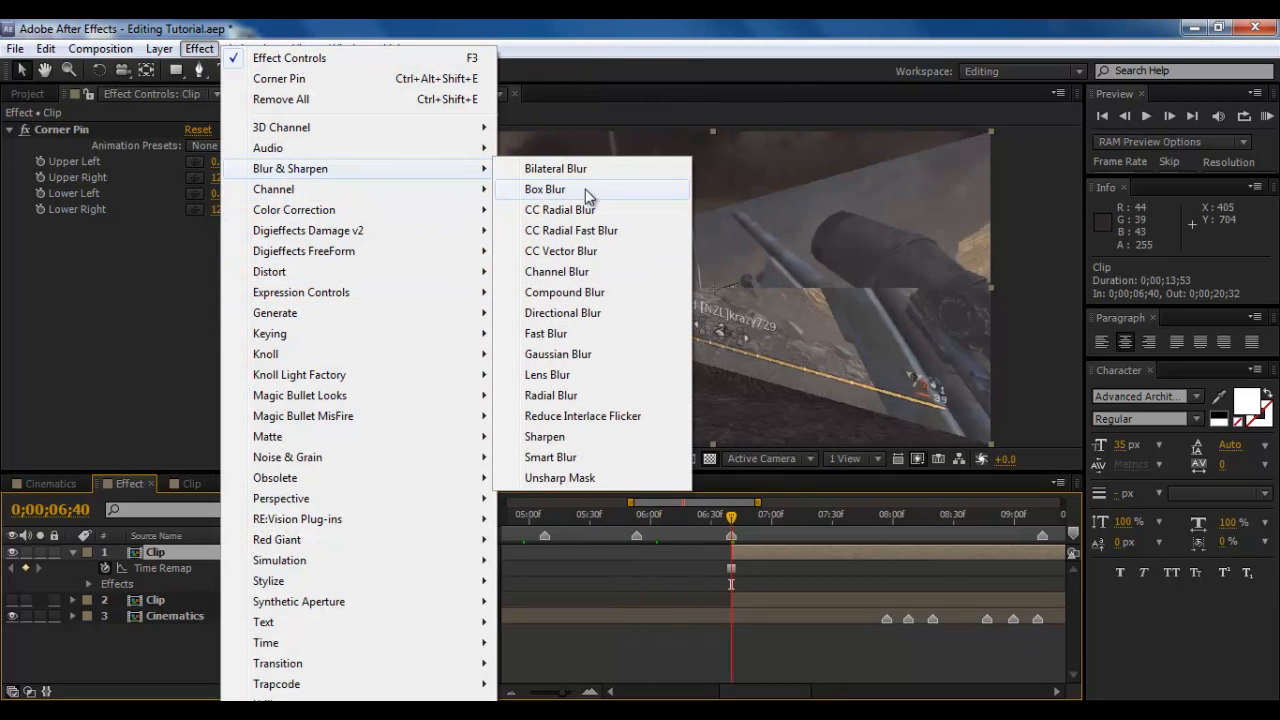
click(558, 335)
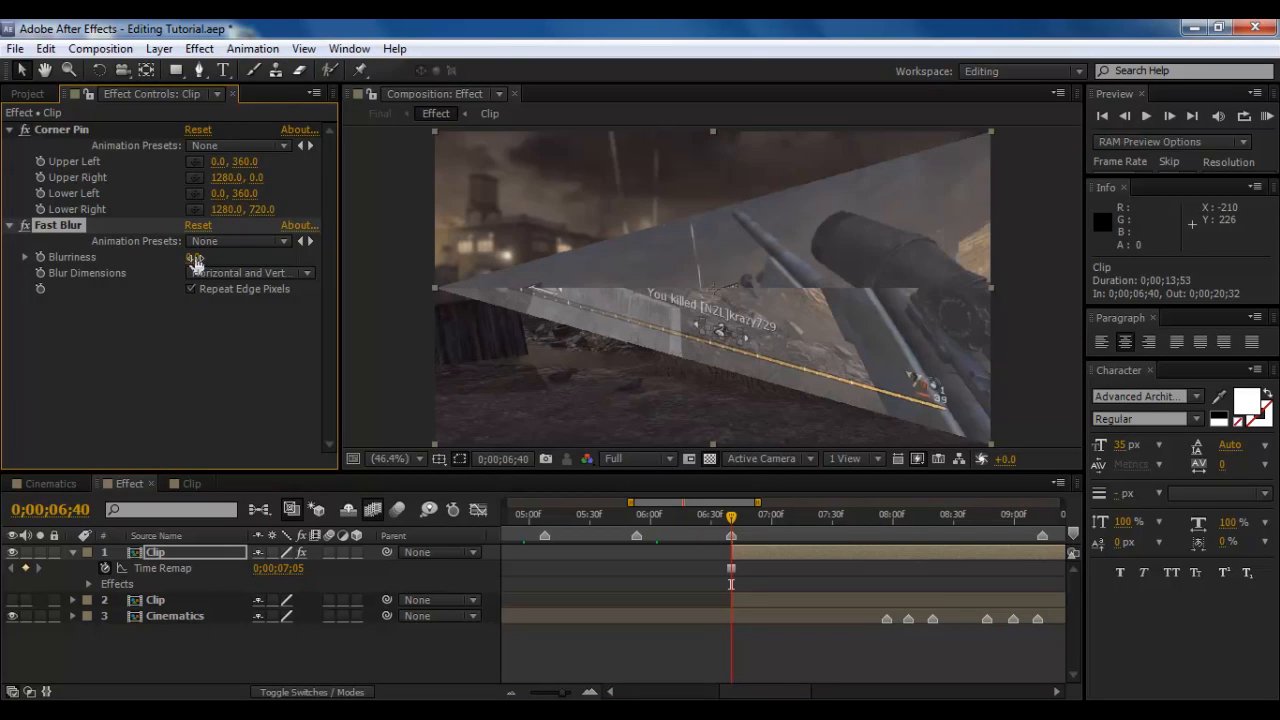
drag(191, 260, 205, 255)
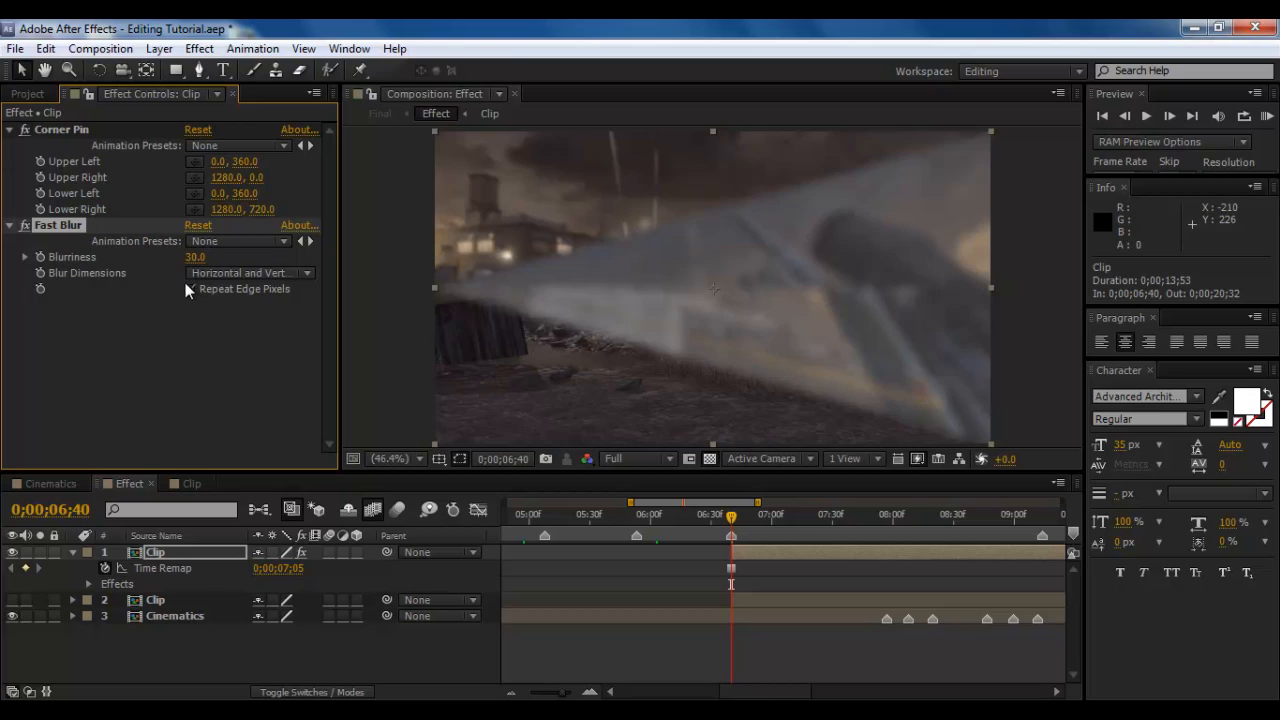
- Start animating the top Clip layer's Position with a keyframe at 0;00;06;55, keeping it at 640, 360
drag(729, 520, 753, 517)
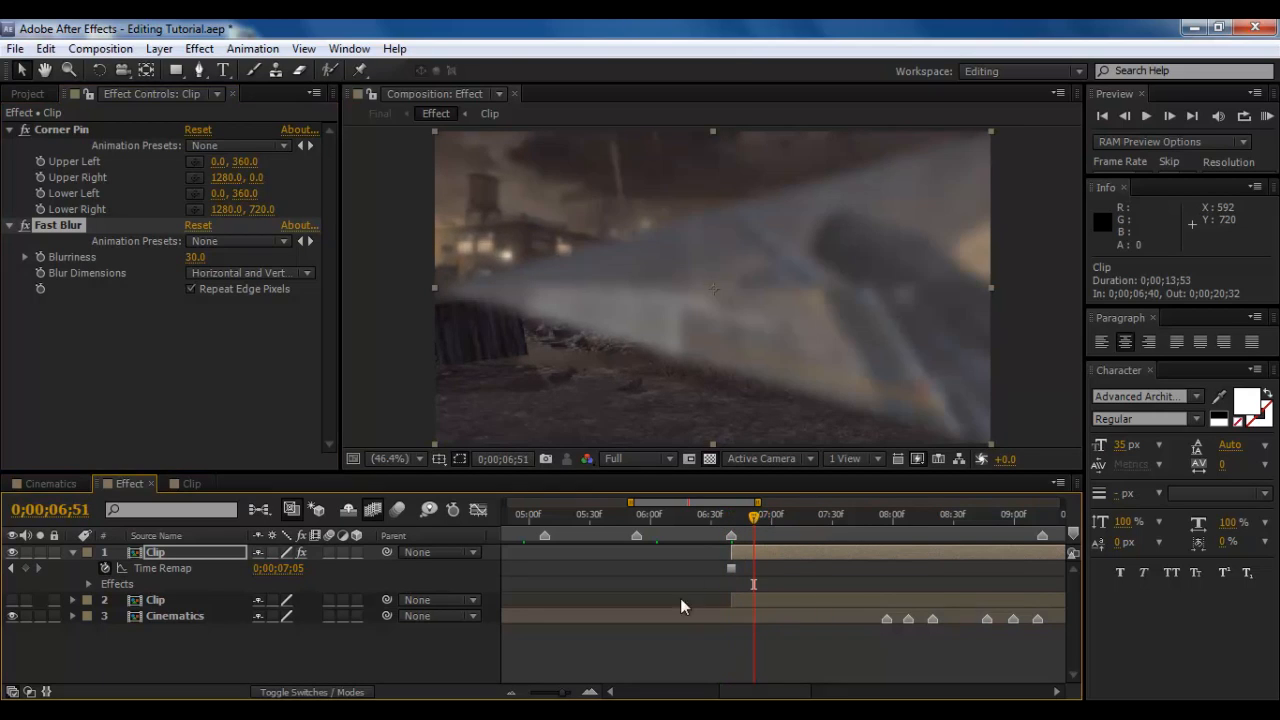
drag(563, 694, 565, 697)
drag(784, 517, 798, 519)
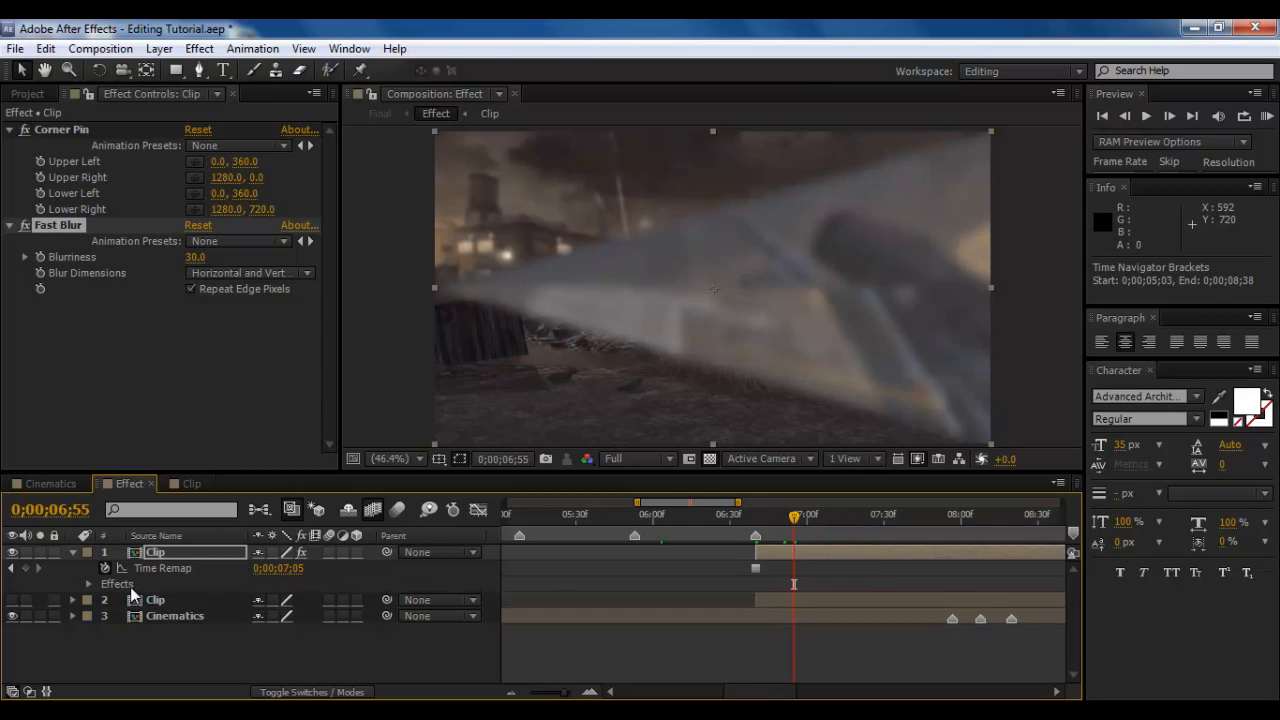
click(158, 568)
click(190, 548)
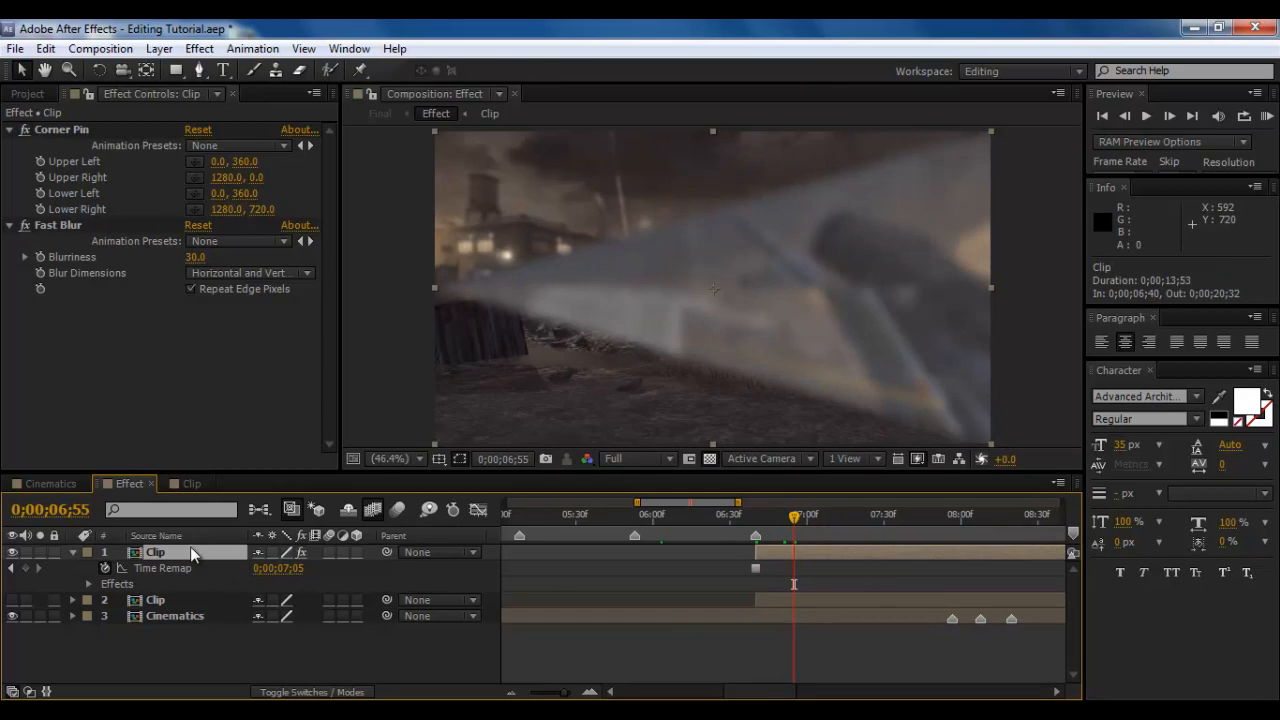
key(p)
click(72, 552)
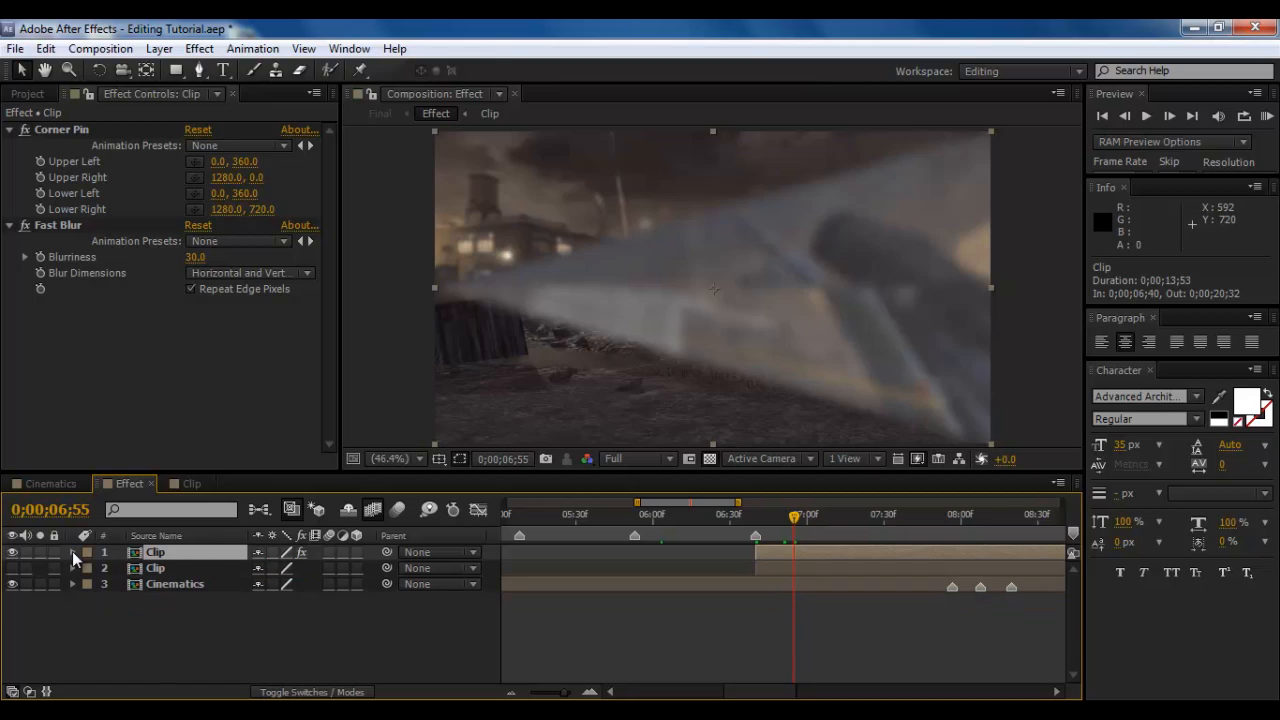
click(72, 552)
click(129, 601)
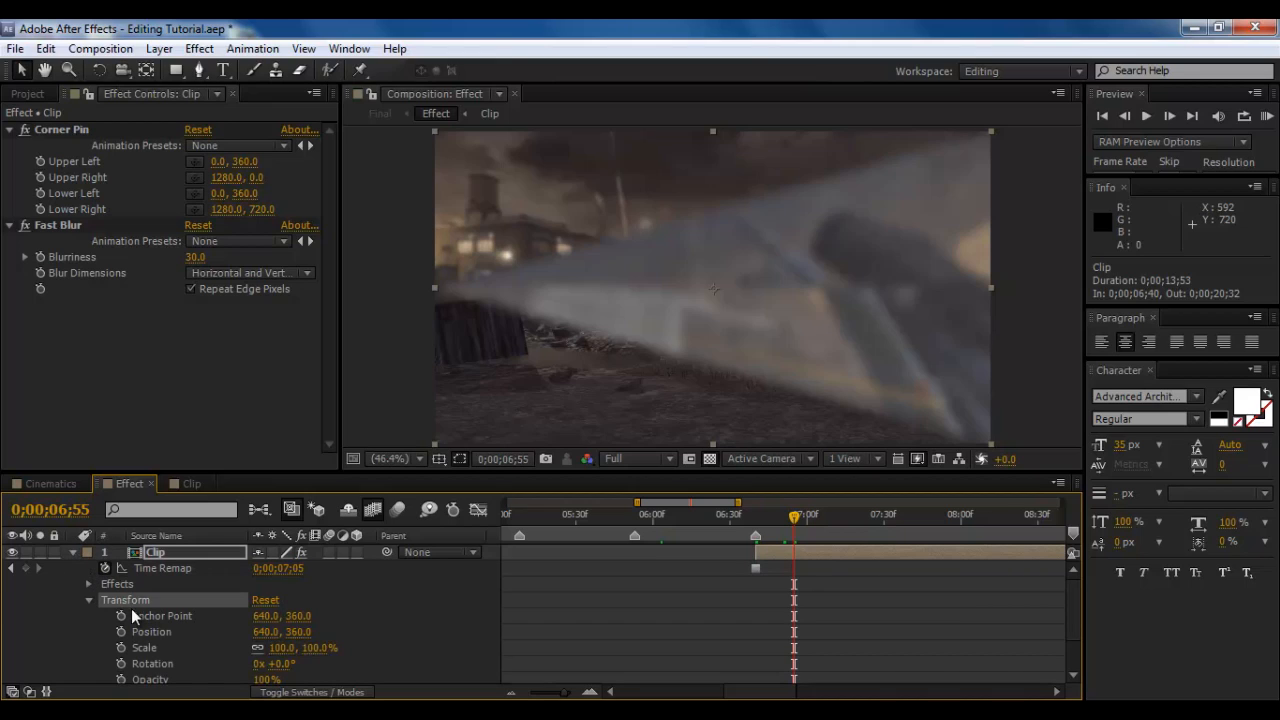
click(137, 630)
click(120, 631)
- Add a Position keyframe to the top Clip layer at 0;00;06;40 with its X value set to 1920
drag(794, 520, 755, 522)
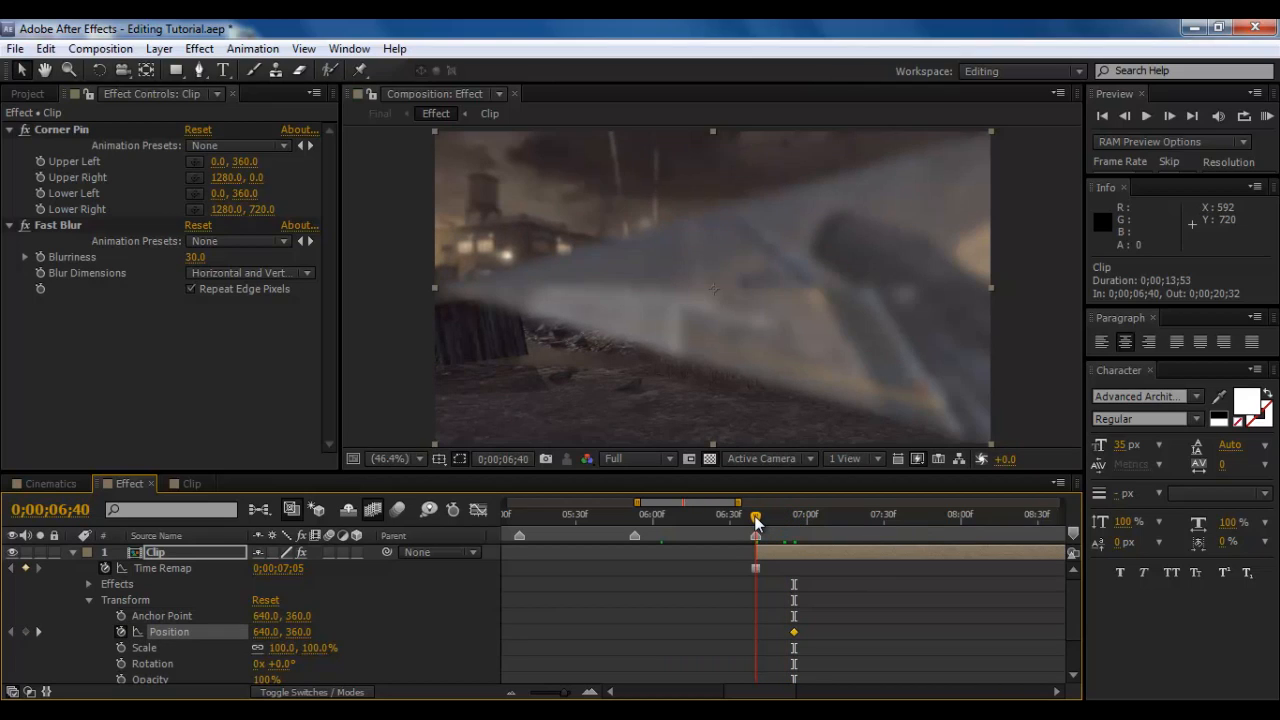
click(26, 632)
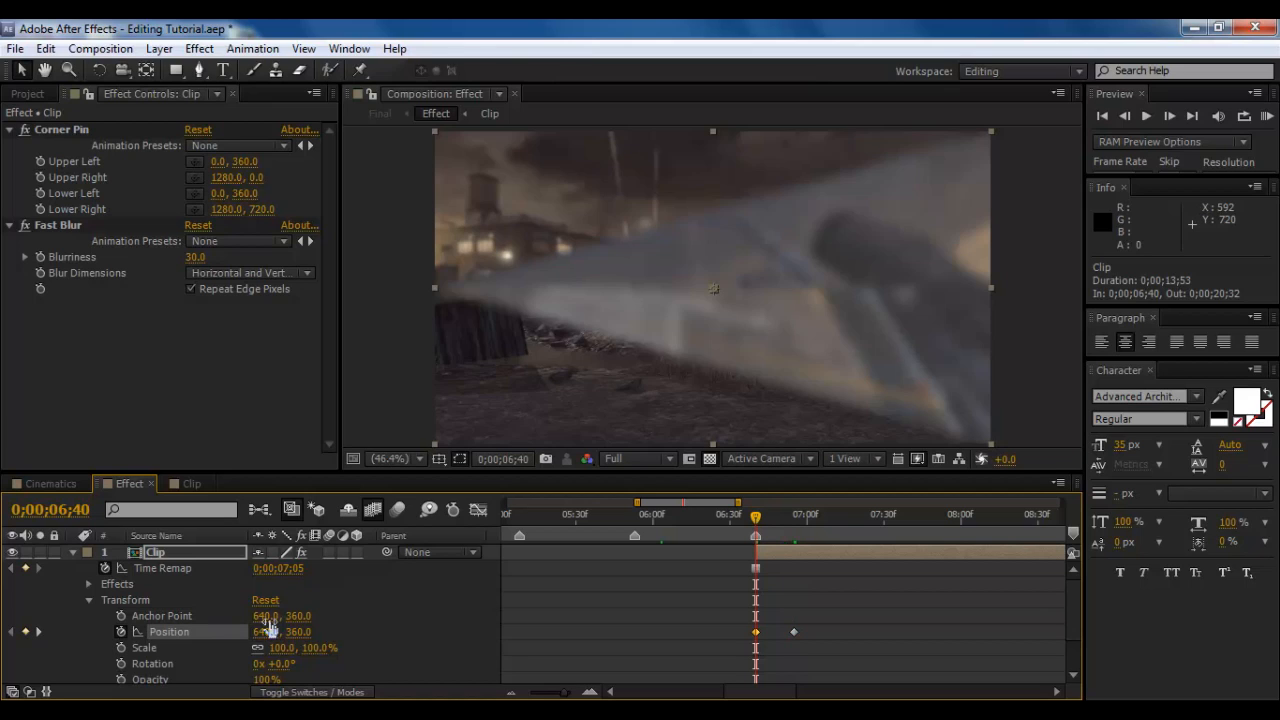
drag(264, 636, 1207, 541)
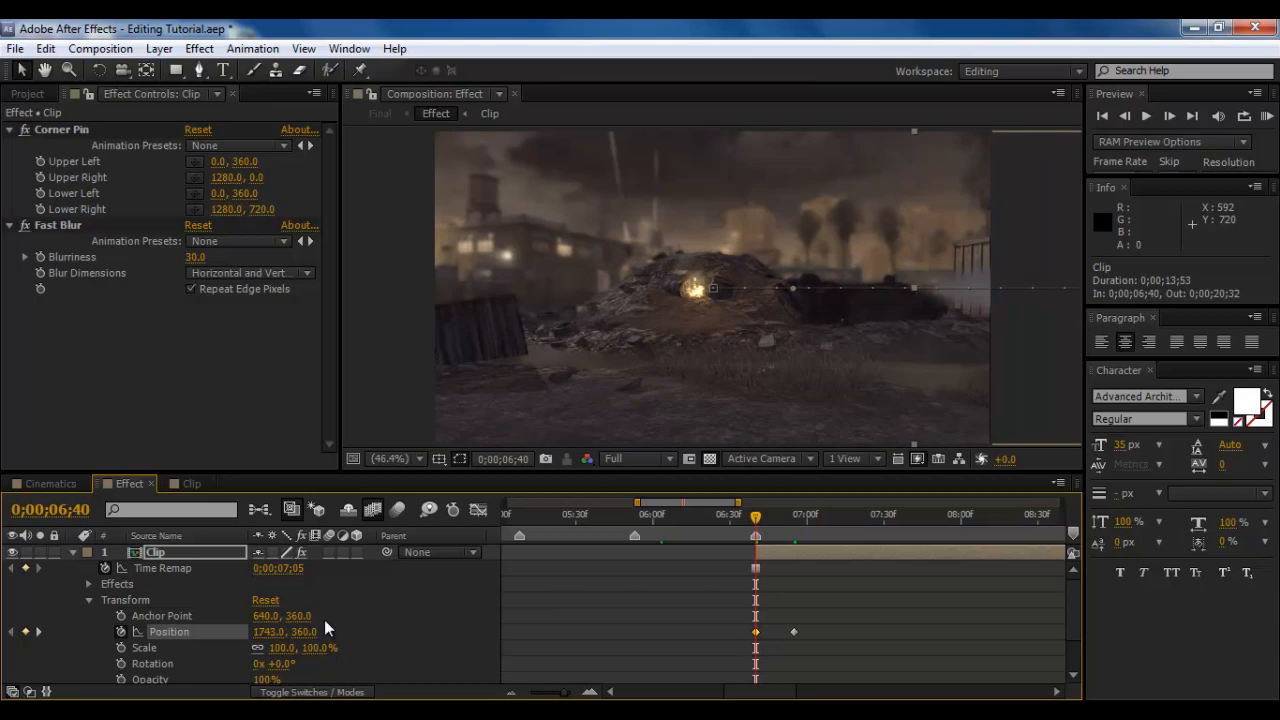
drag(257, 636, 399, 610)
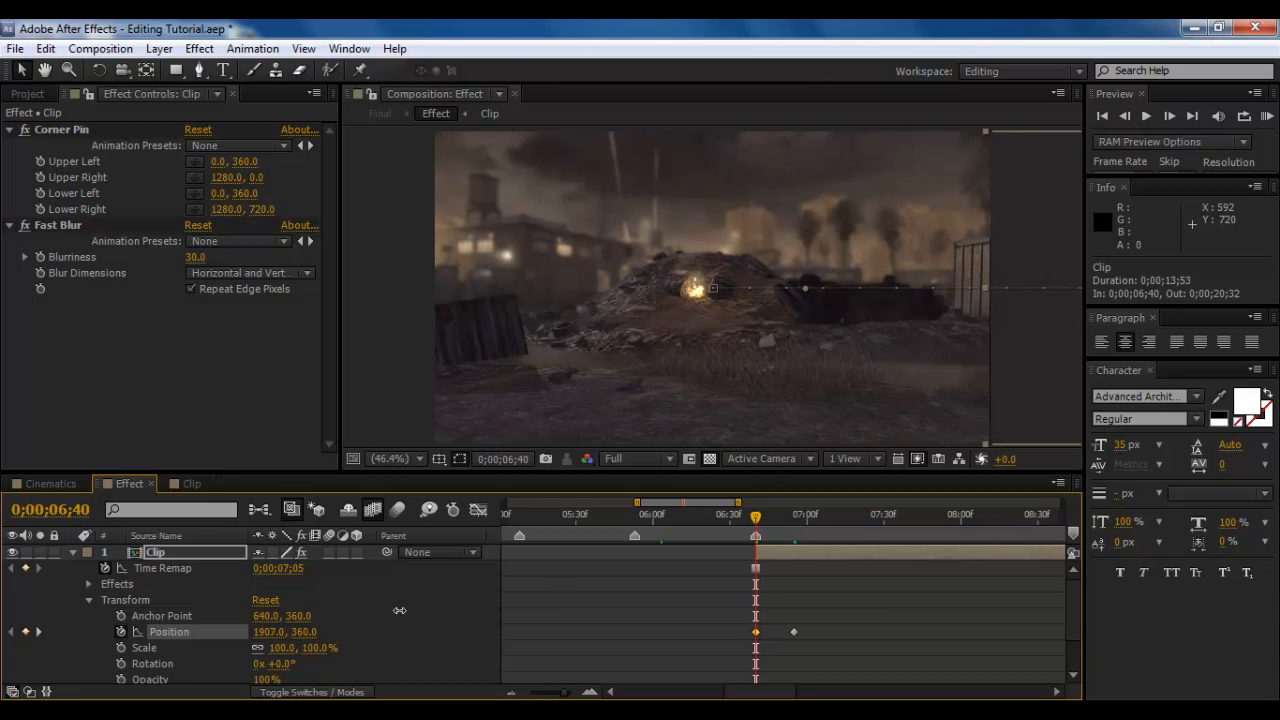
click(268, 633)
text(1)
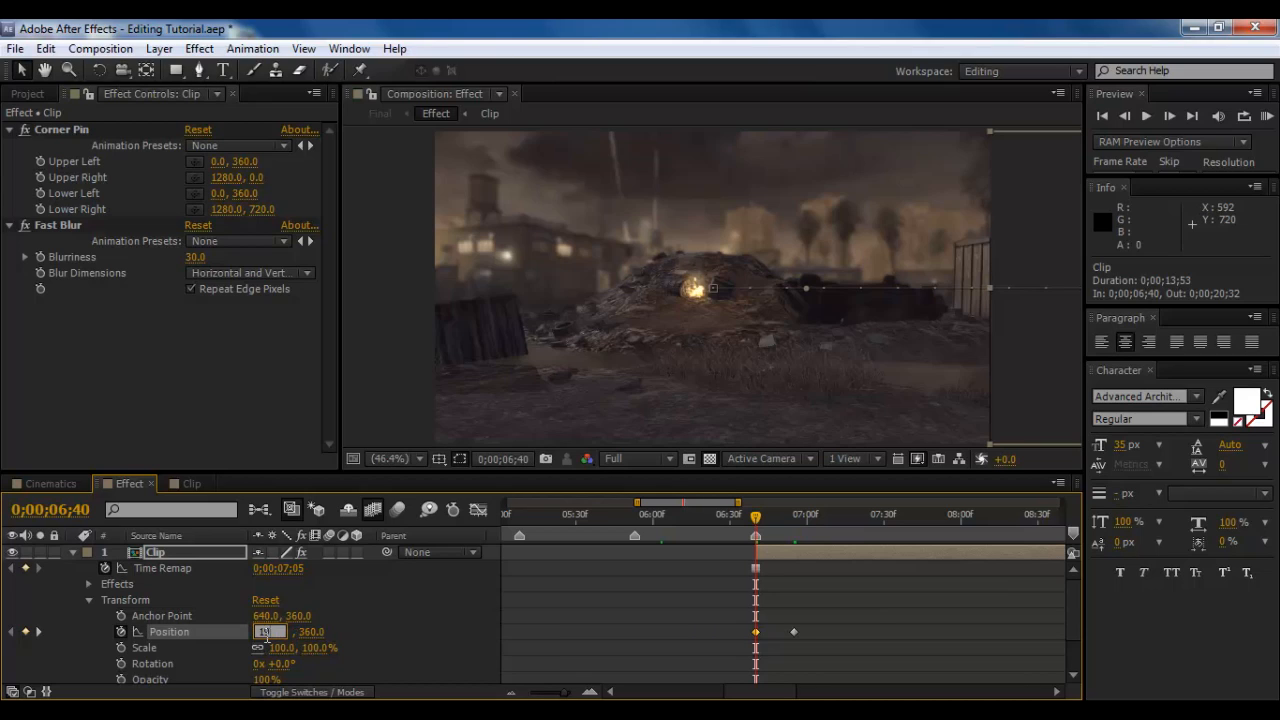
text(920)
key(Return)
- Go to 0;00;06;55 and show only the keyframed properties of the top Clip layer
click(88, 601)
click(73, 553)
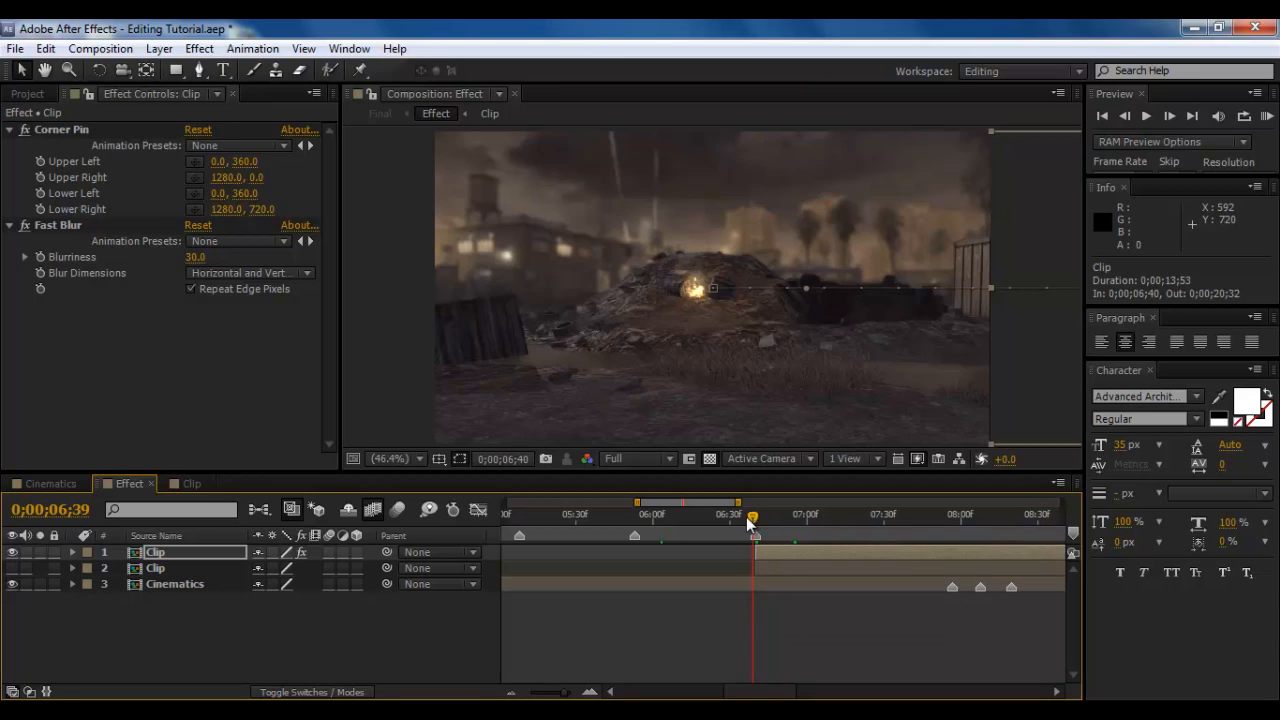
drag(746, 517, 794, 518)
key(u)
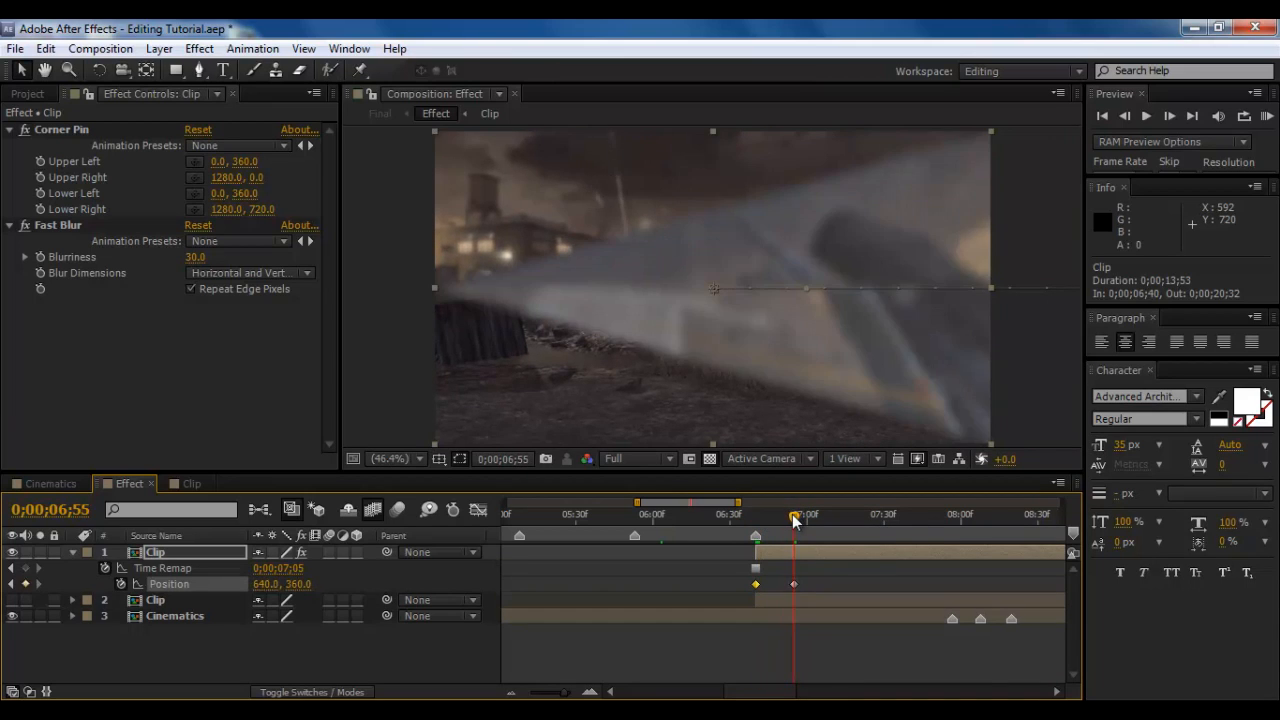
- Start animating Corner Pin's Upper Left and Lower Left on the top Clip layer with keyframes at 0;00;06;55
click(146, 569)
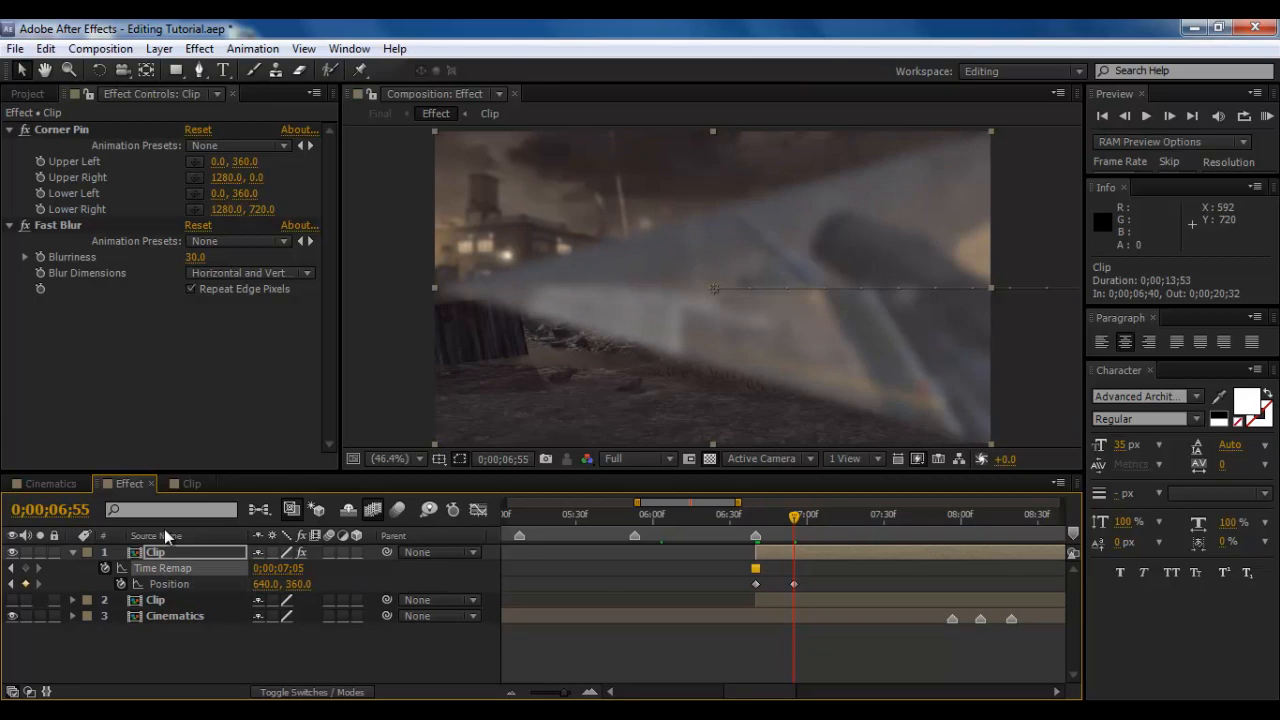
click(42, 163)
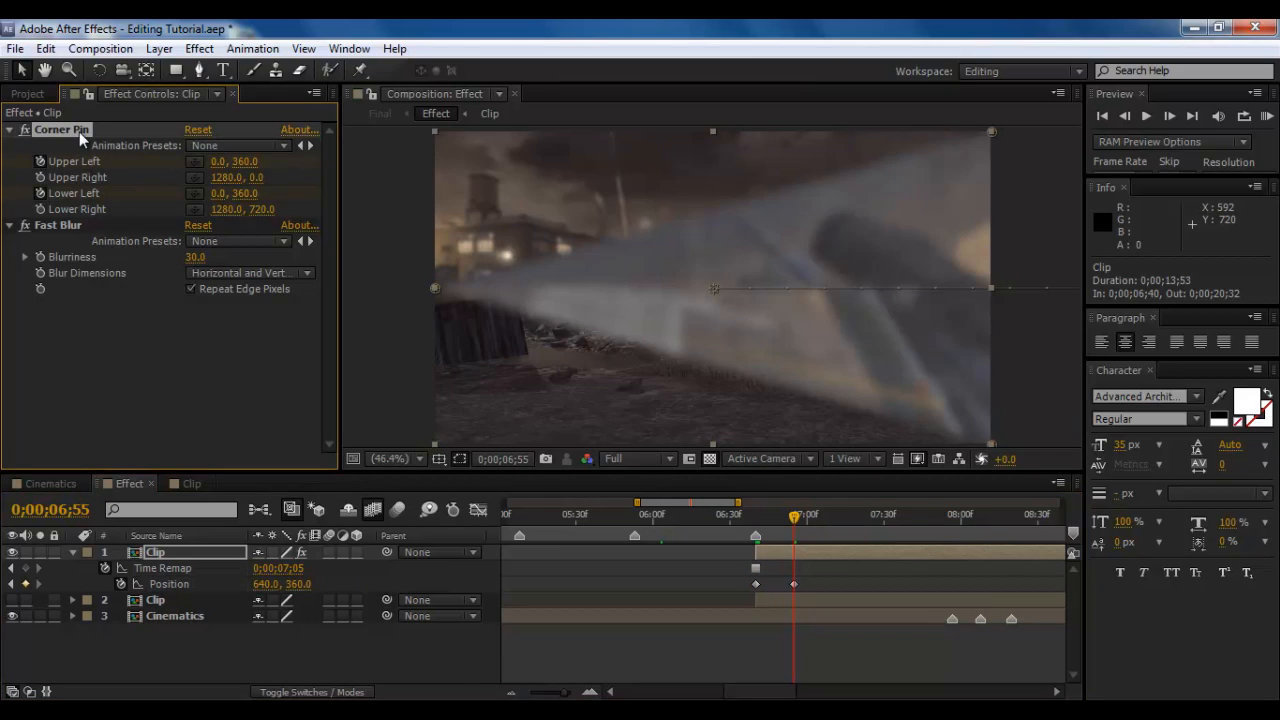
- At 0;00;07;03, keyframe the top Clip layer's Corner Pin with Upper Left at 0, 0 and Lower Left at 0, 720
drag(796, 517, 816, 524)
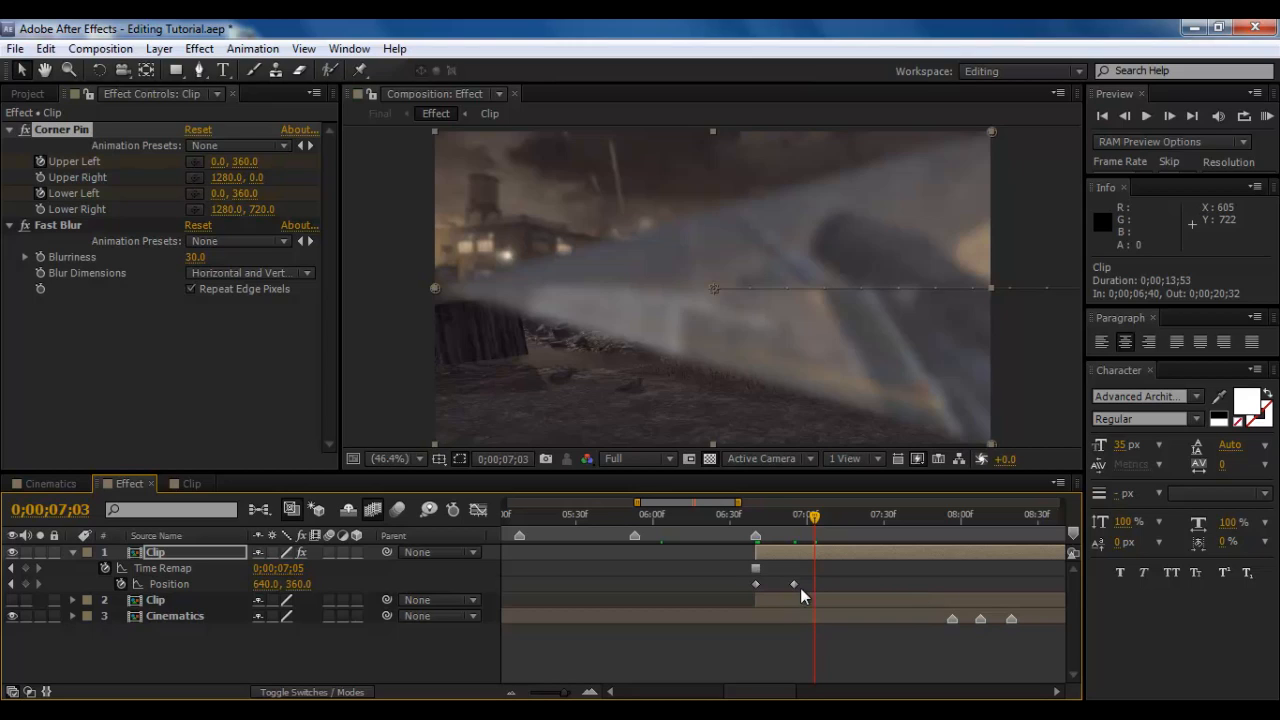
drag(755, 515, 815, 518)
click(187, 556)
key(e)
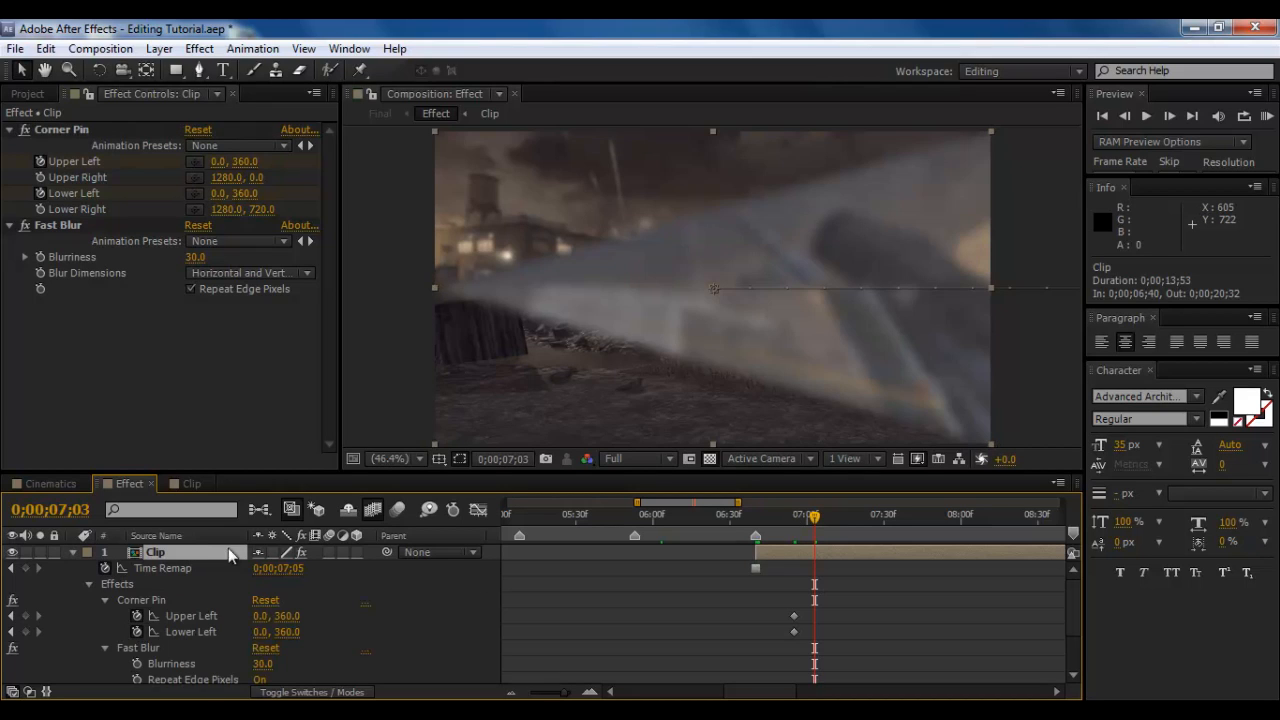
click(287, 617)
text(0)
key(Return)
click(290, 633)
text(720)
key(Return)
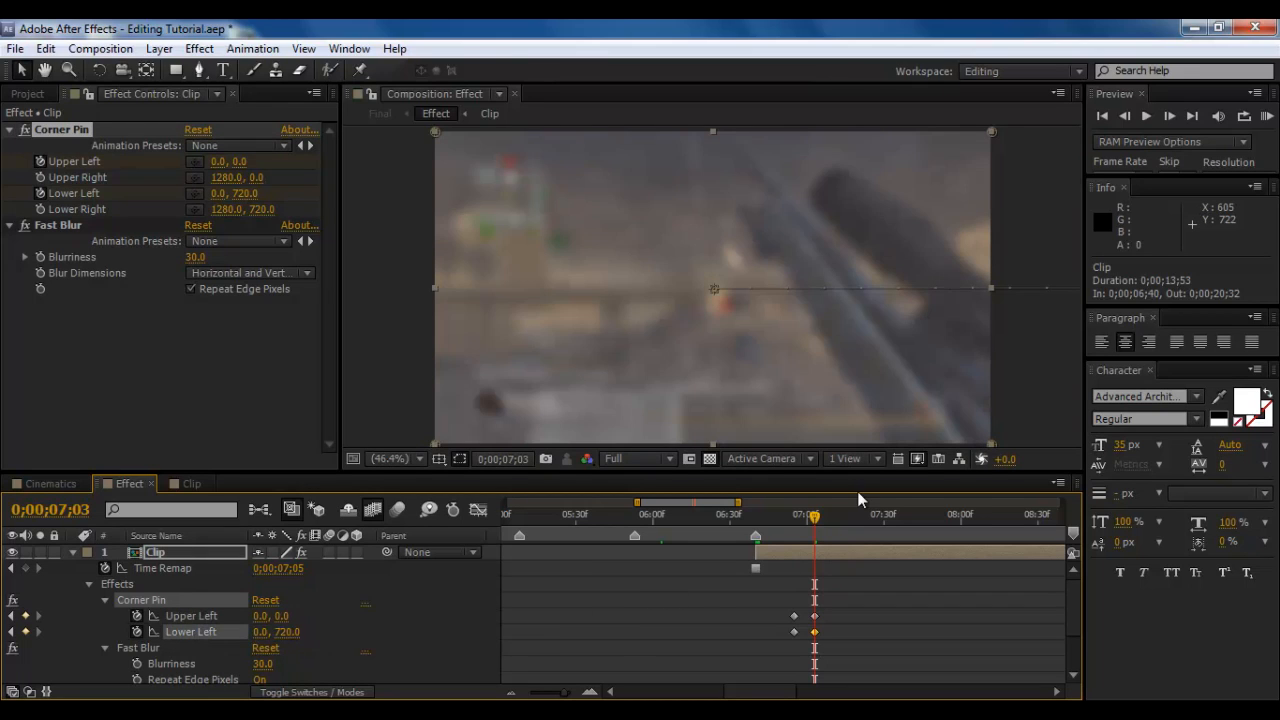
- Trim the end of the top Clip layer to 0;00;07;03 and collapse its properties
mouse_move(812, 519)
mouse_down()
mouse_move(754, 516)
mouse_move(831, 514)
mouse_move(791, 514)
mouse_move(810, 514)
mouse_up()
key(alt+bracketright)
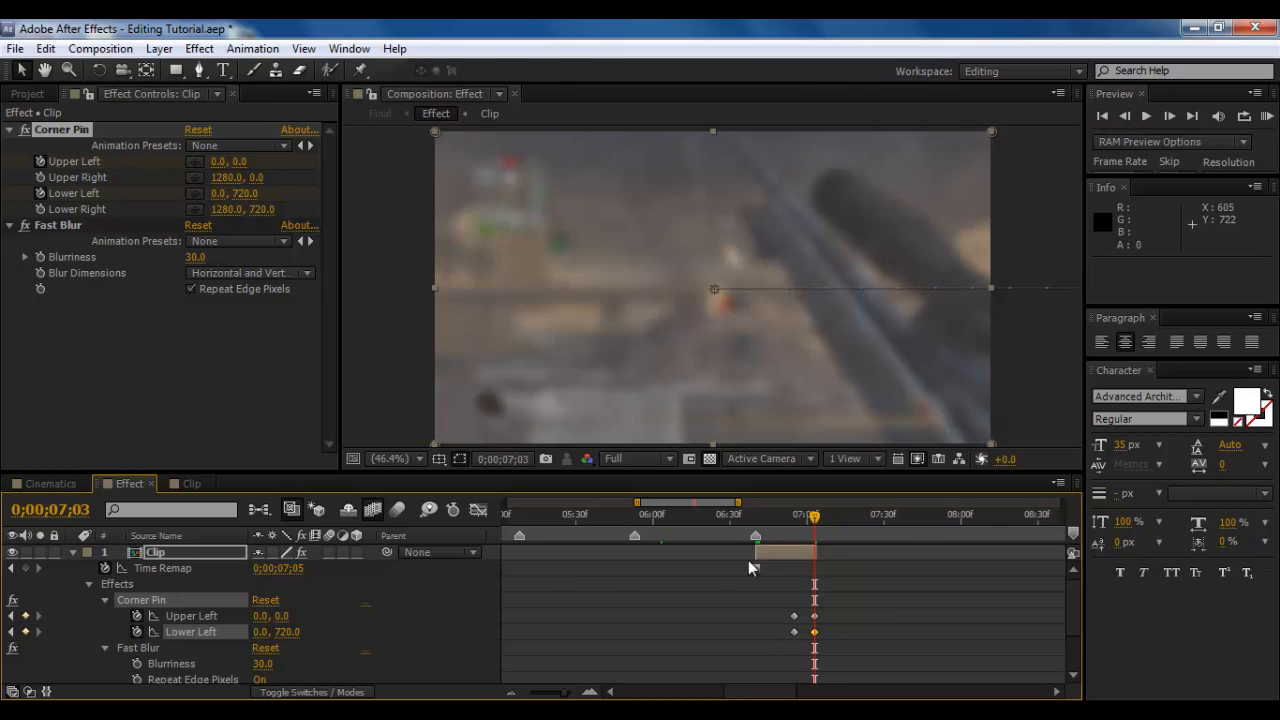
mouse_move(834, 521)
mouse_down()
mouse_move(777, 516)
mouse_move(815, 524)
mouse_up()
click(73, 552)
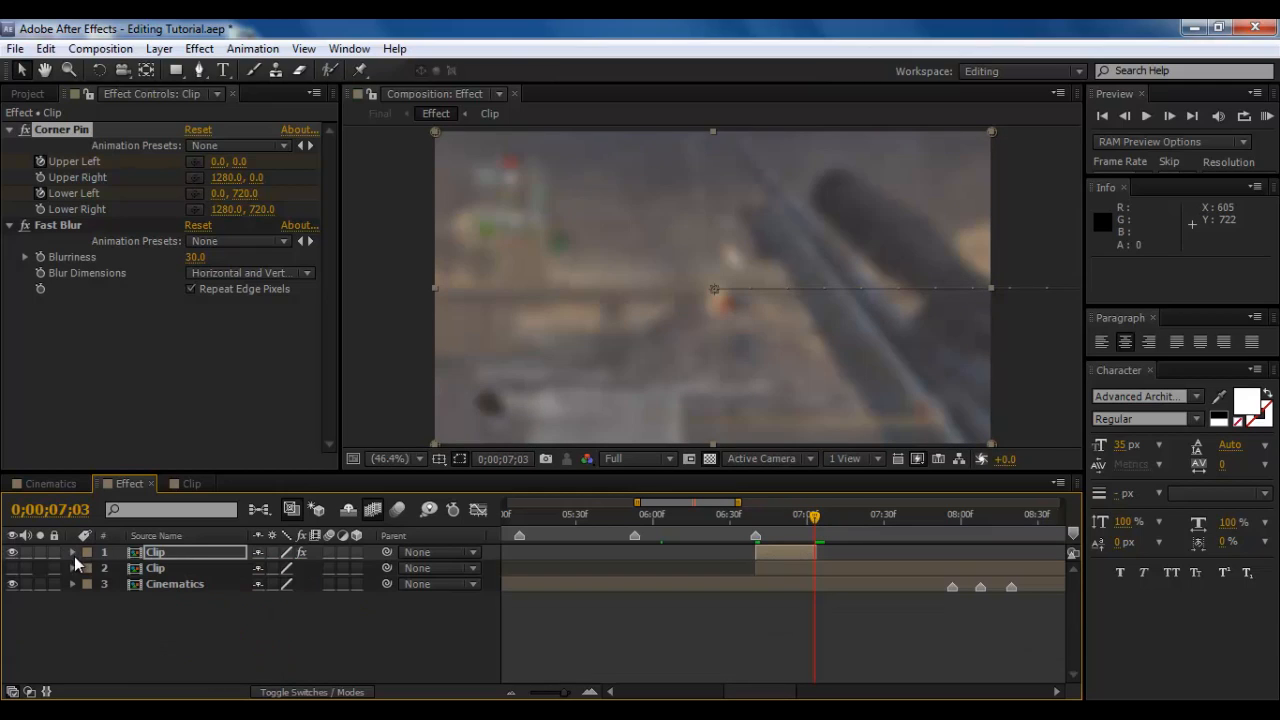
- Make the second Clip layer visible and shift it to start at 0;00;07;04, directly after the trimmed top layer
drag(816, 516, 818, 516)
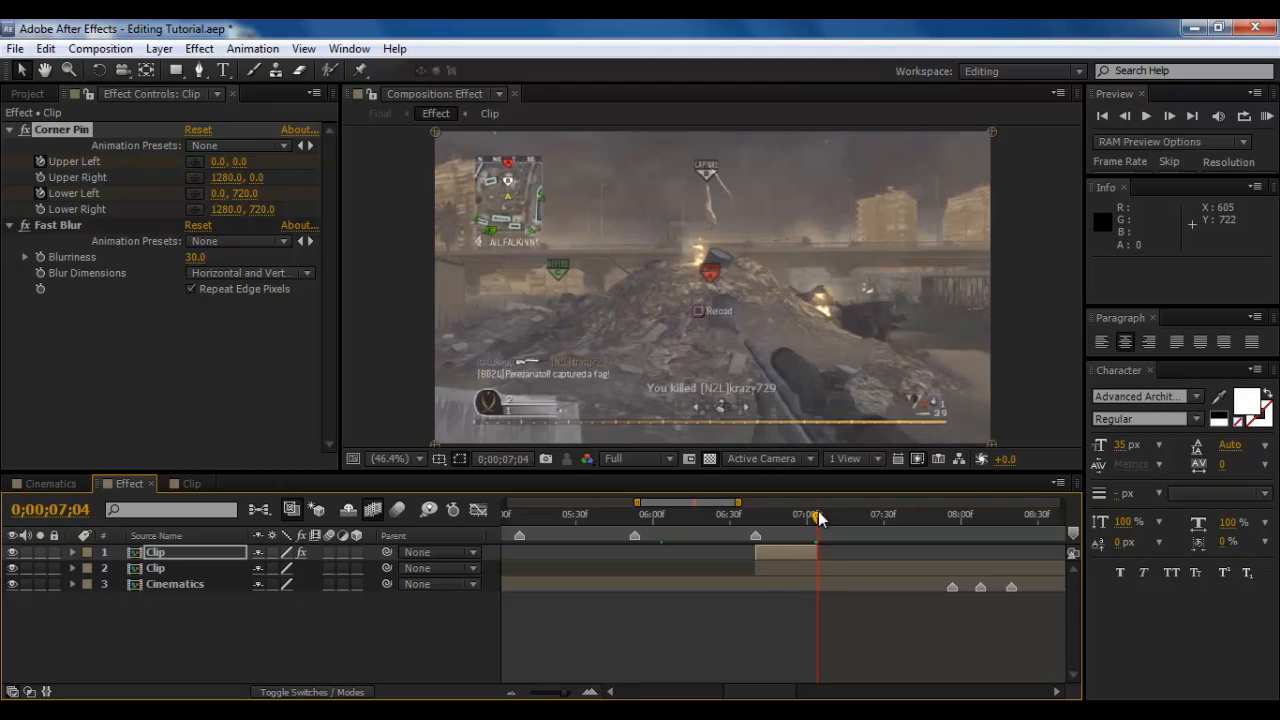
drag(817, 571, 847, 565)
key([)
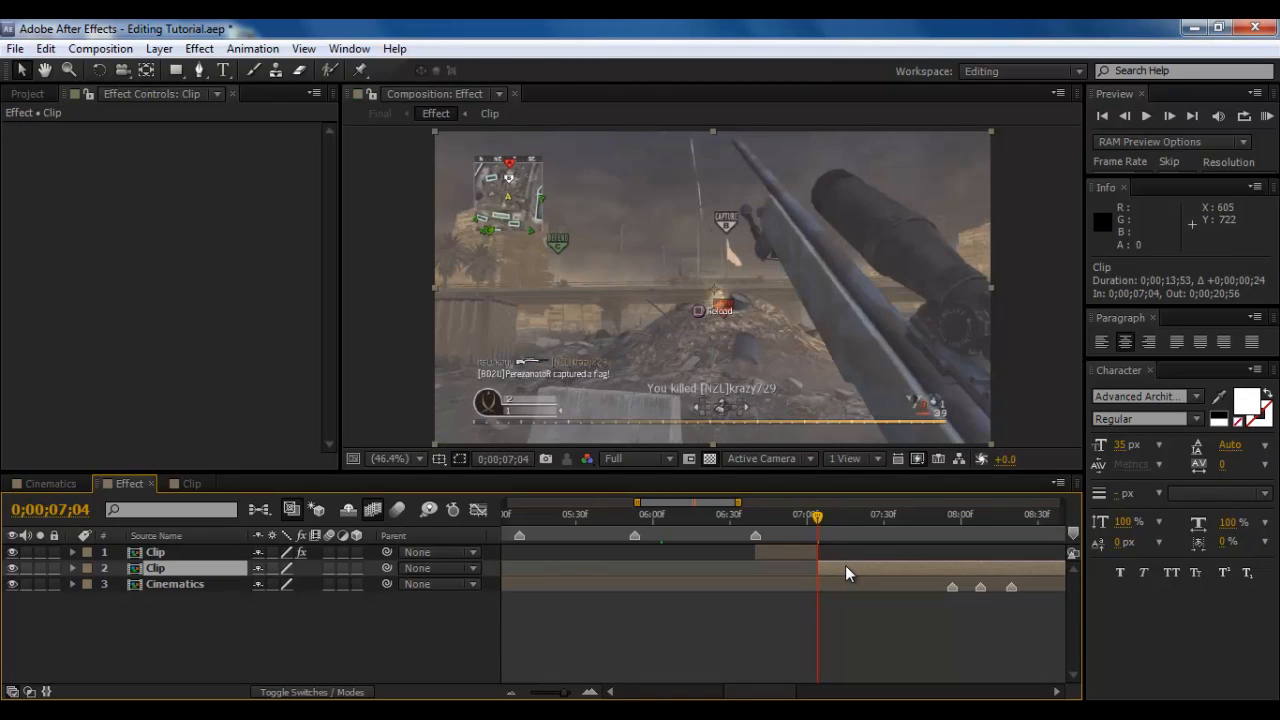
key(space)
- Start animating Fast Blur's Blurriness on the top Clip layer with a keyframe at 0;00;06;55, keeping it at 30
drag(817, 516, 791, 510)
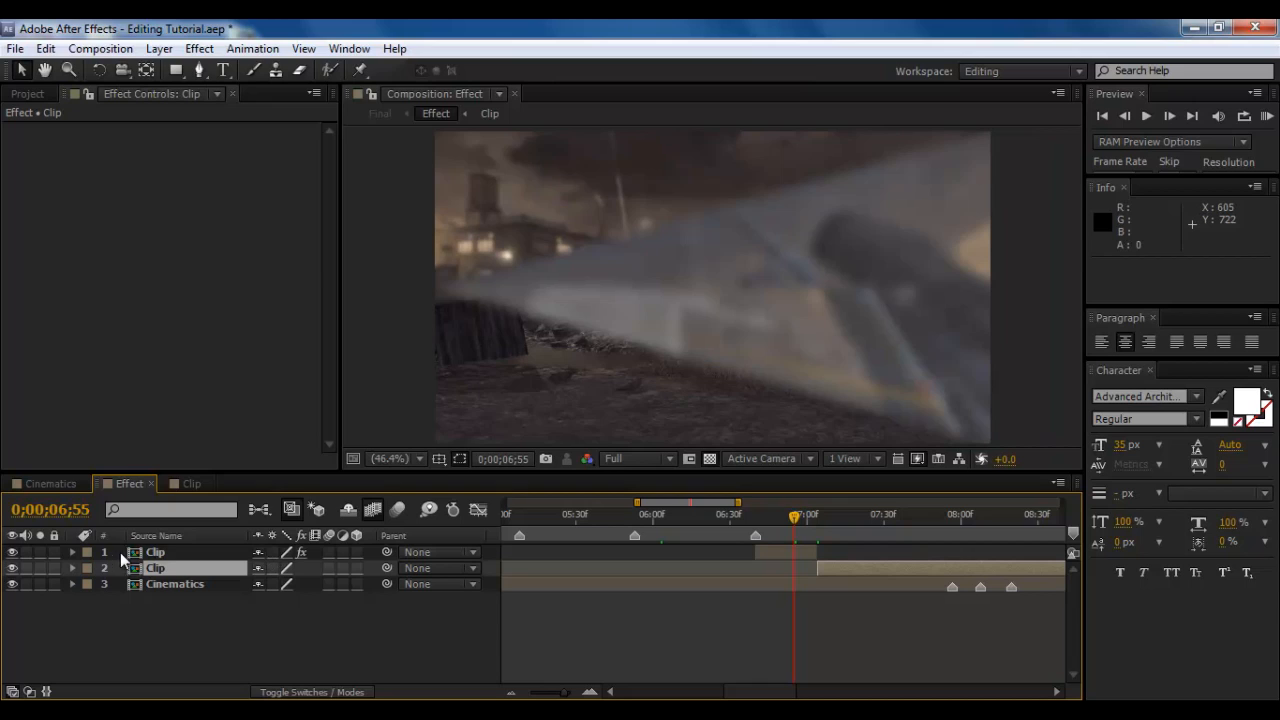
click(151, 552)
key(u)
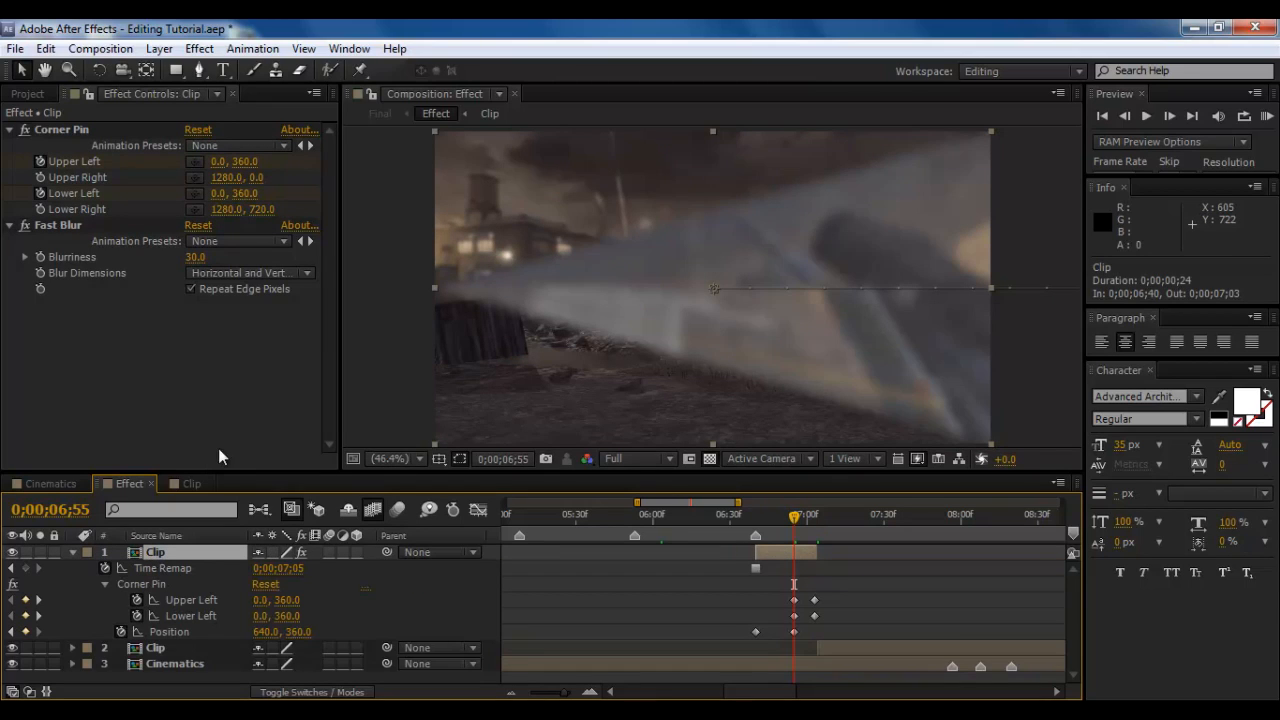
click(42, 265)
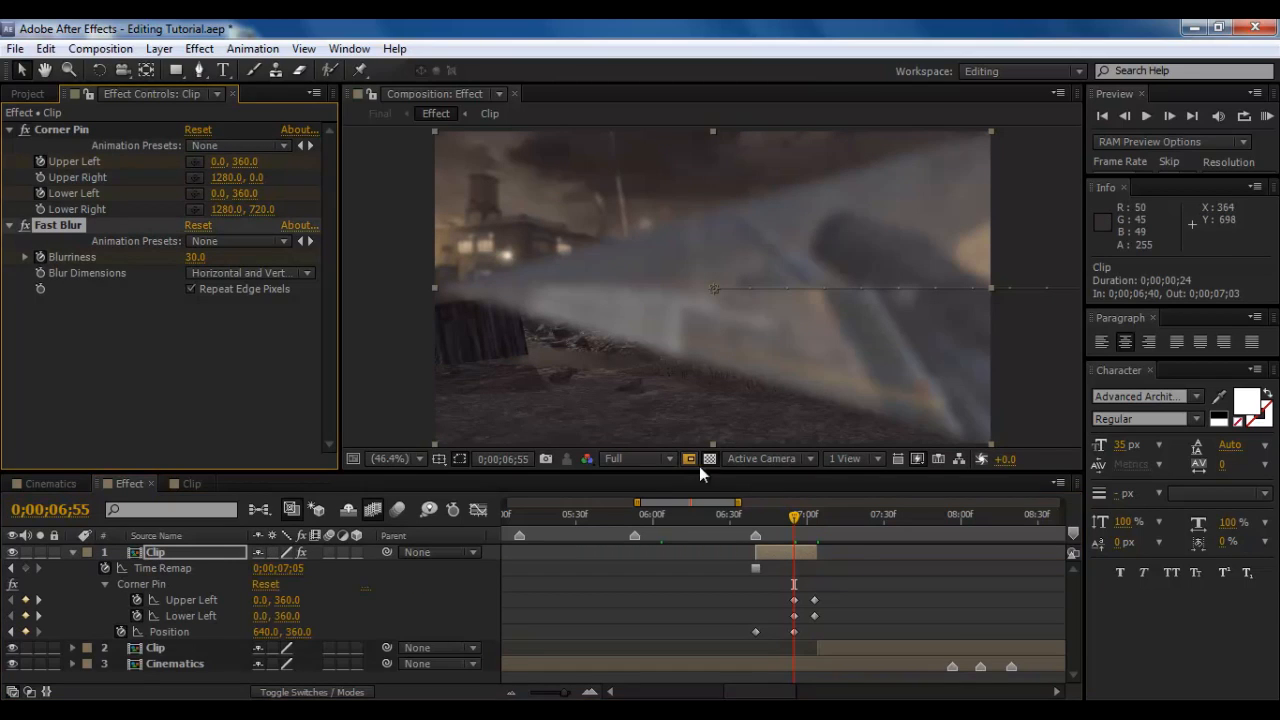
- Add a Blurriness keyframe of 5 to the top Clip layer at 0;00;07;03 and collapse its properties
drag(794, 517, 820, 518)
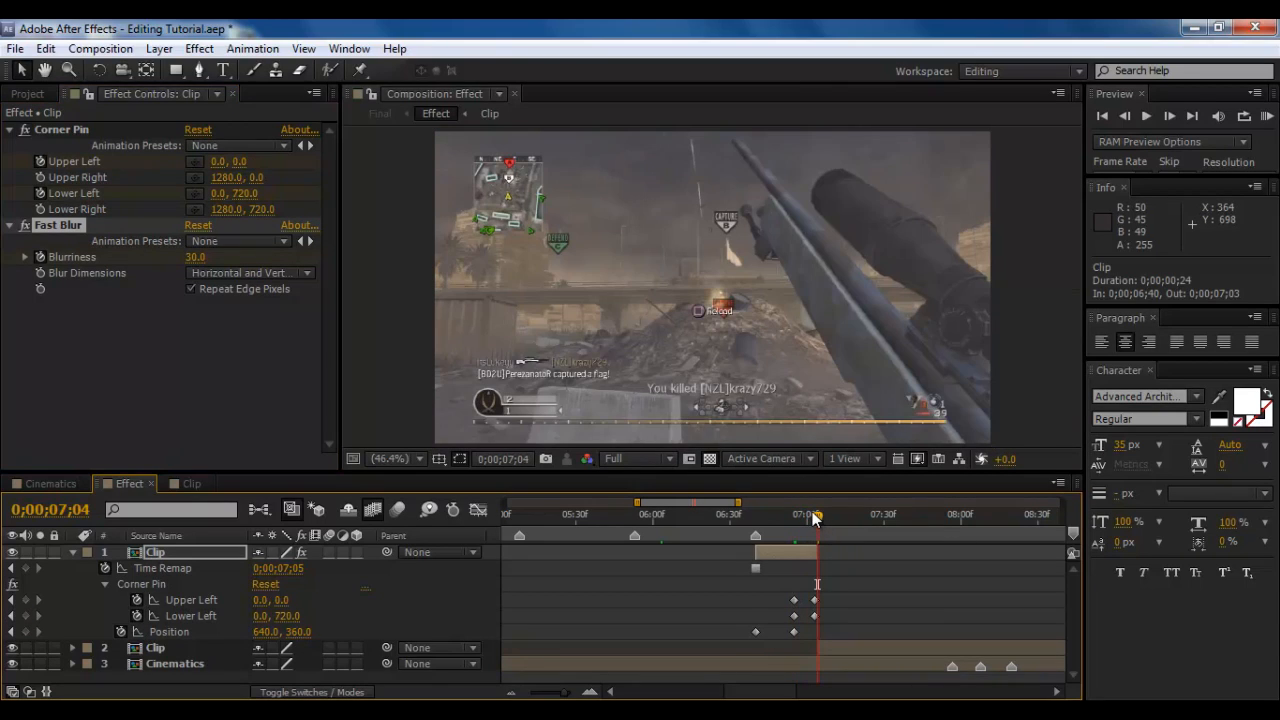
click(1124, 116)
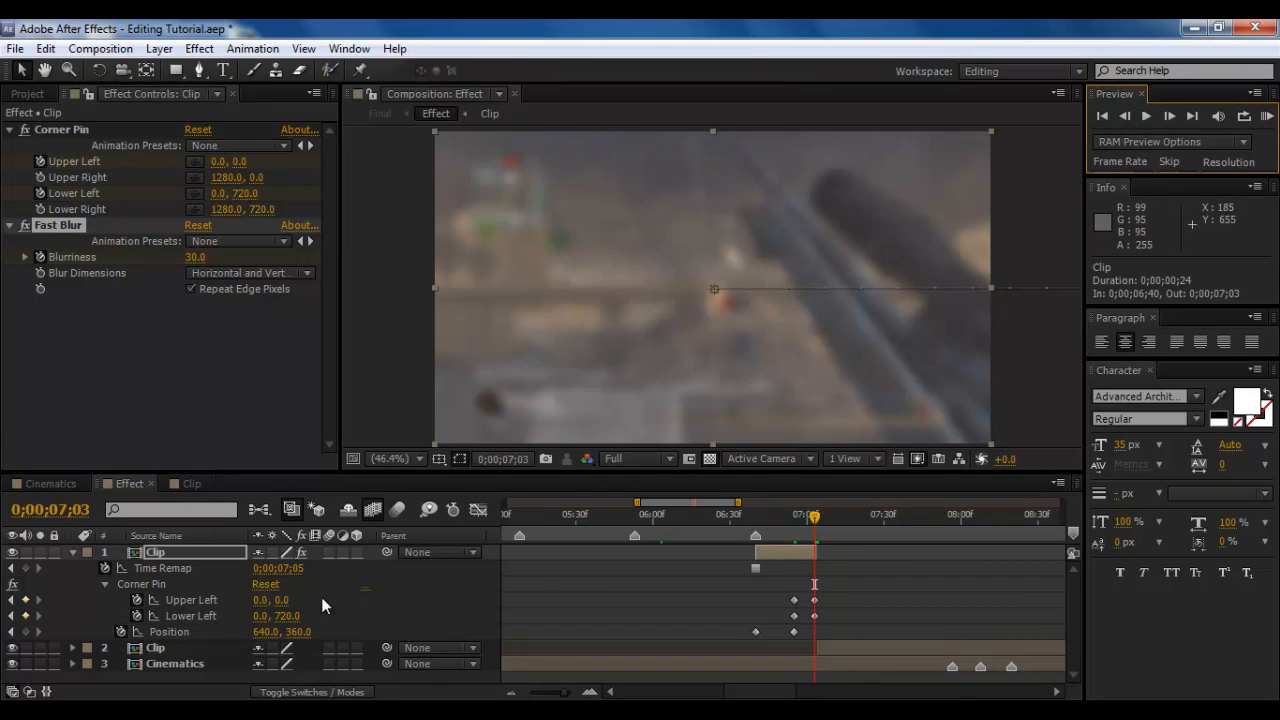
click(196, 257)
text(5)
key(Return)
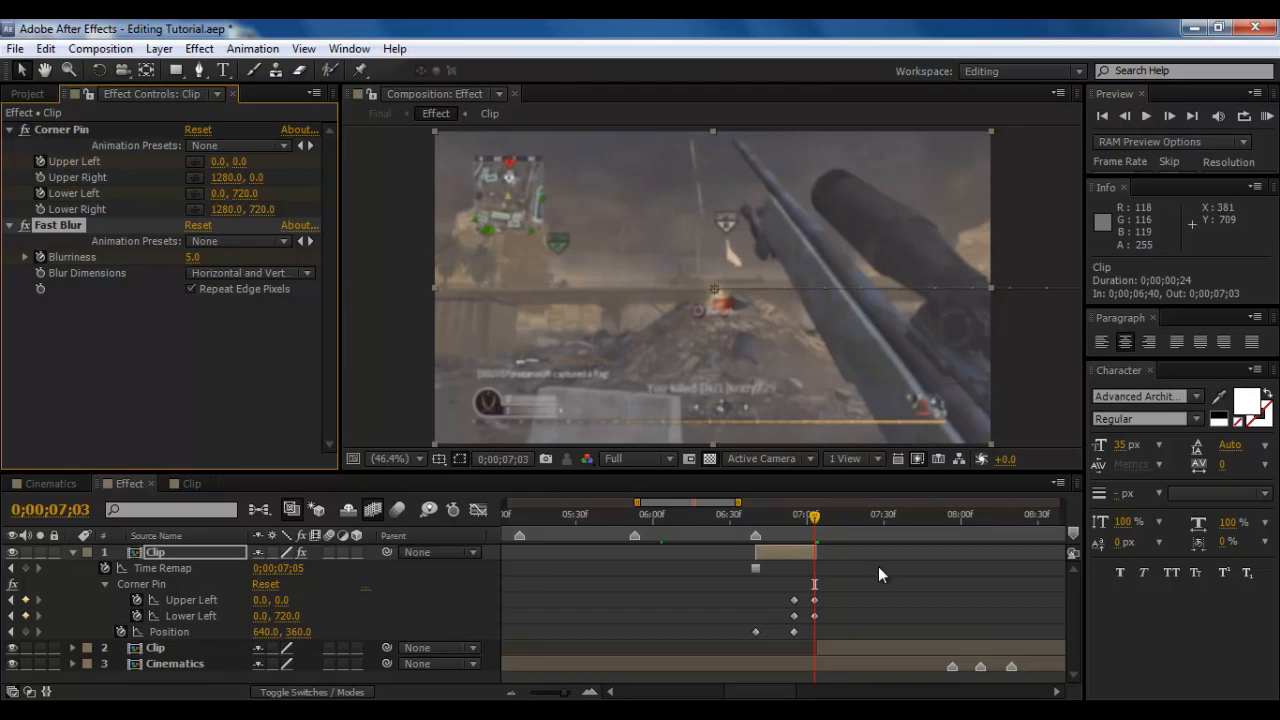
click(73, 552)
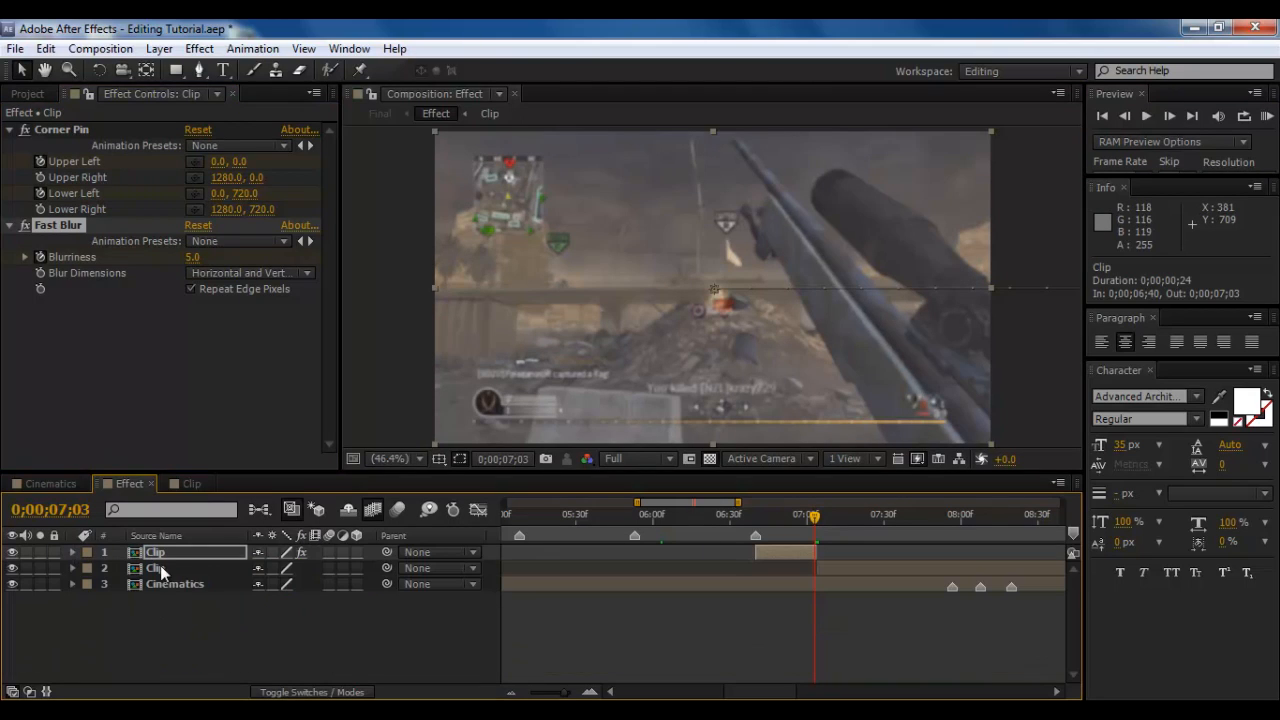
- Apply Fast Blur to the second Clip layer at 0;00;07;04 with a Blurriness of 5 and Repeat Edge Pixels enabled
click(189, 567)
click(1170, 117)
click(199, 48)
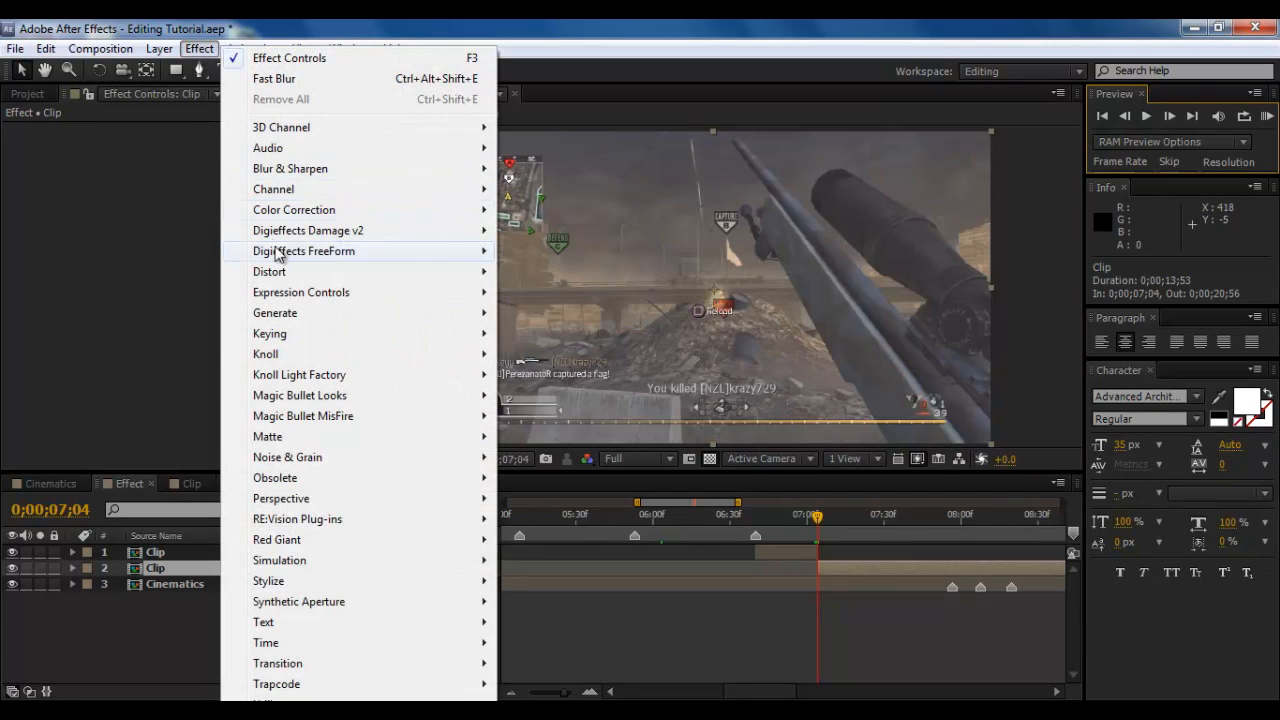
mouse_move(294, 168)
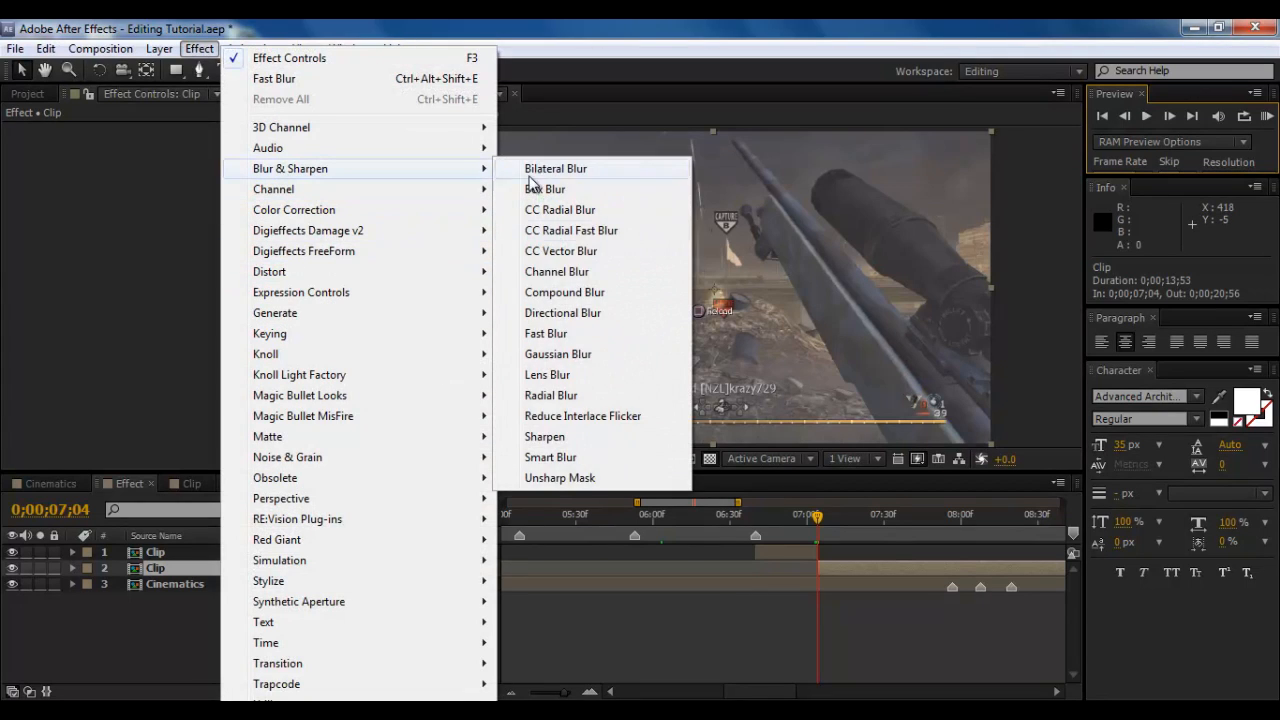
click(560, 334)
click(190, 161)
text(5)
key(Return)
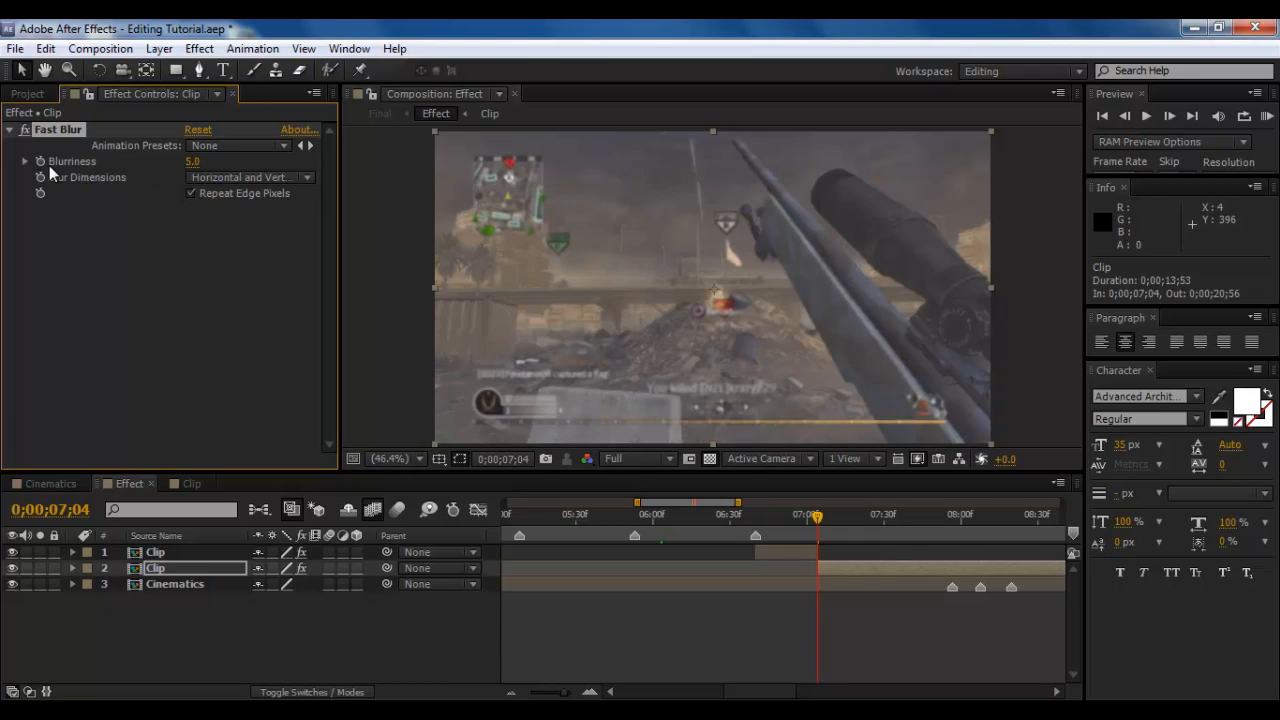
- Animate the second Clip layer's Blurriness from 5 at 0;00;07;04 to 0 at 0;00;07;18
click(838, 516)
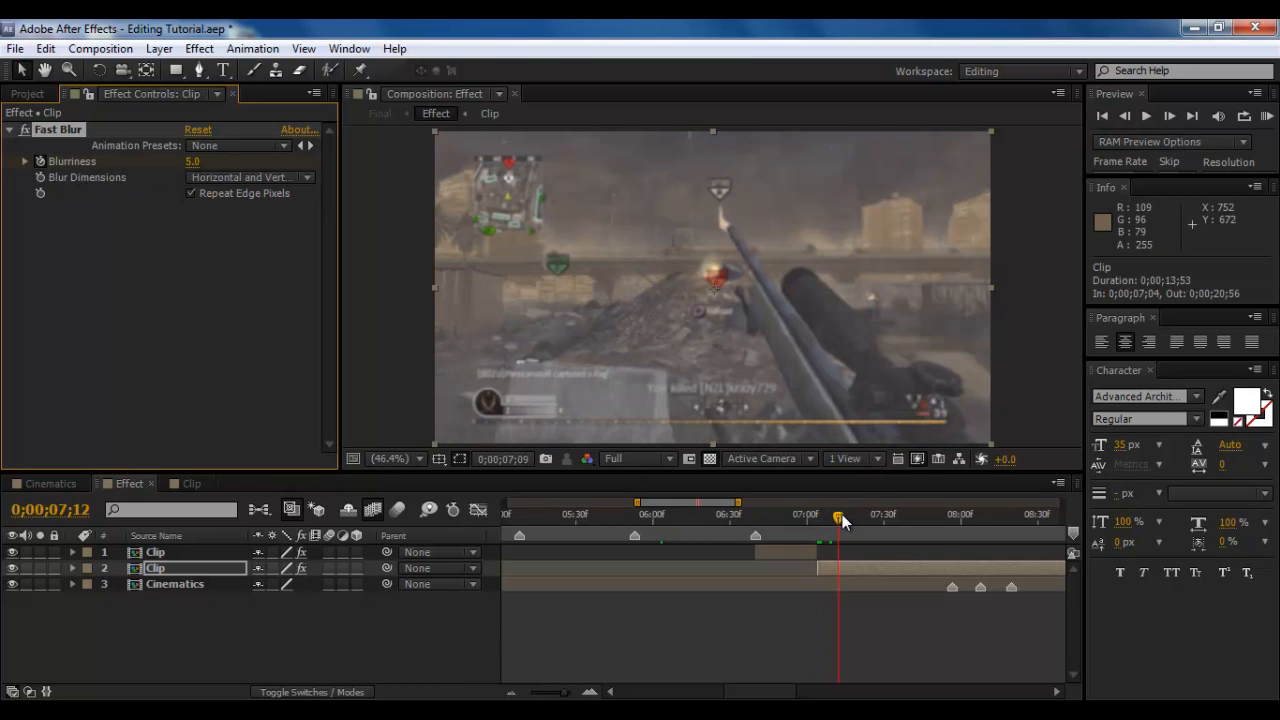
drag(850, 518, 853, 517)
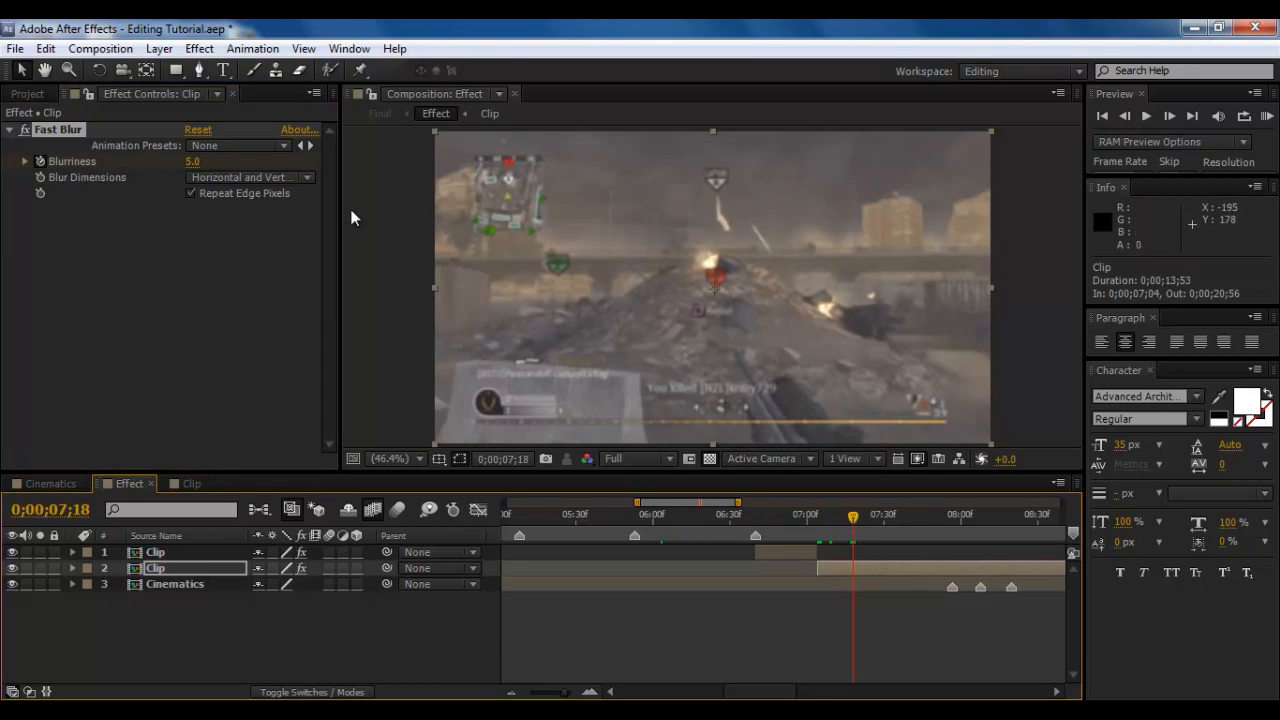
click(193, 161)
text(0)
key(Return)
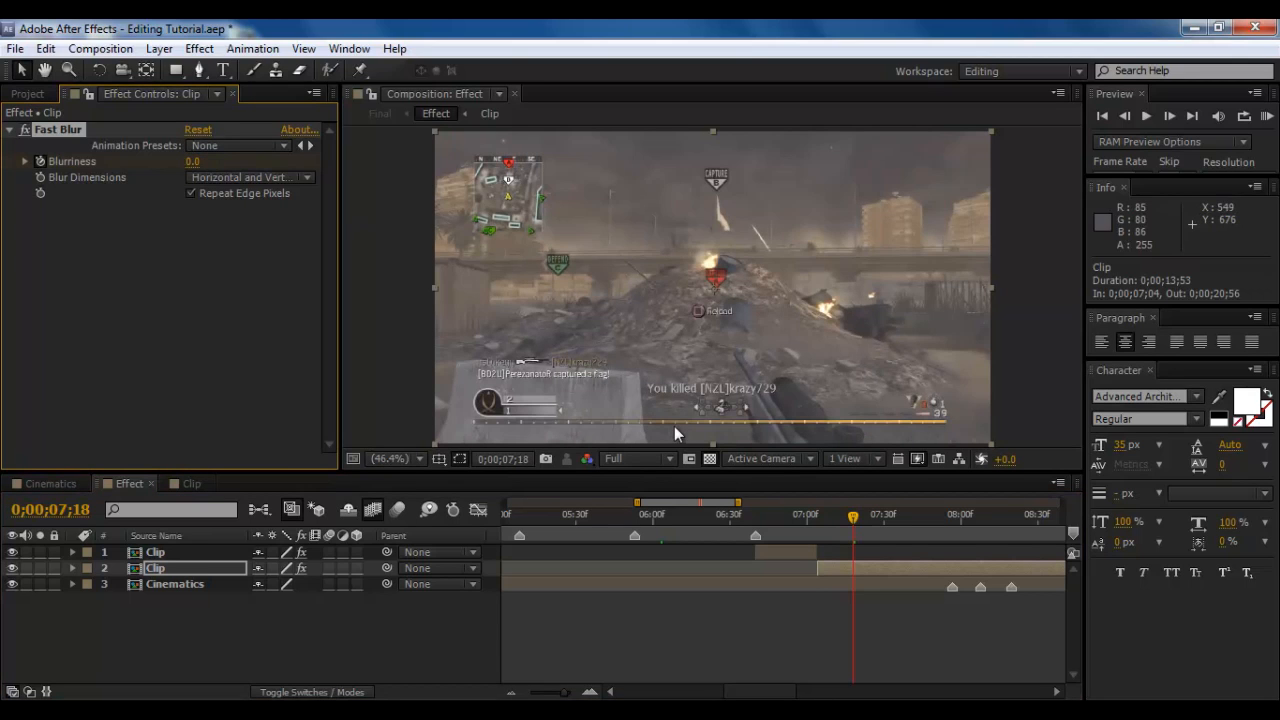
- Review the transition around the cut between the two Clip layers, checking the slide, the unfolding and the blur fade
drag(728, 516, 910, 515)
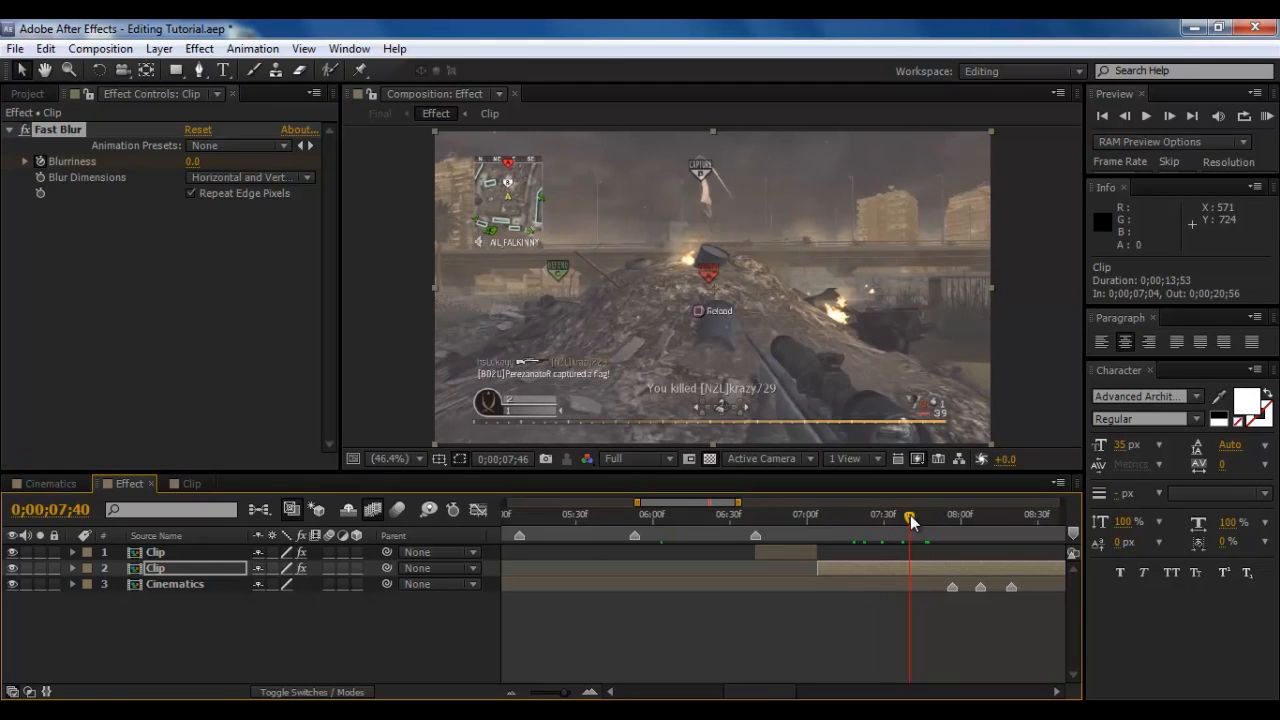
drag(719, 519, 853, 491)
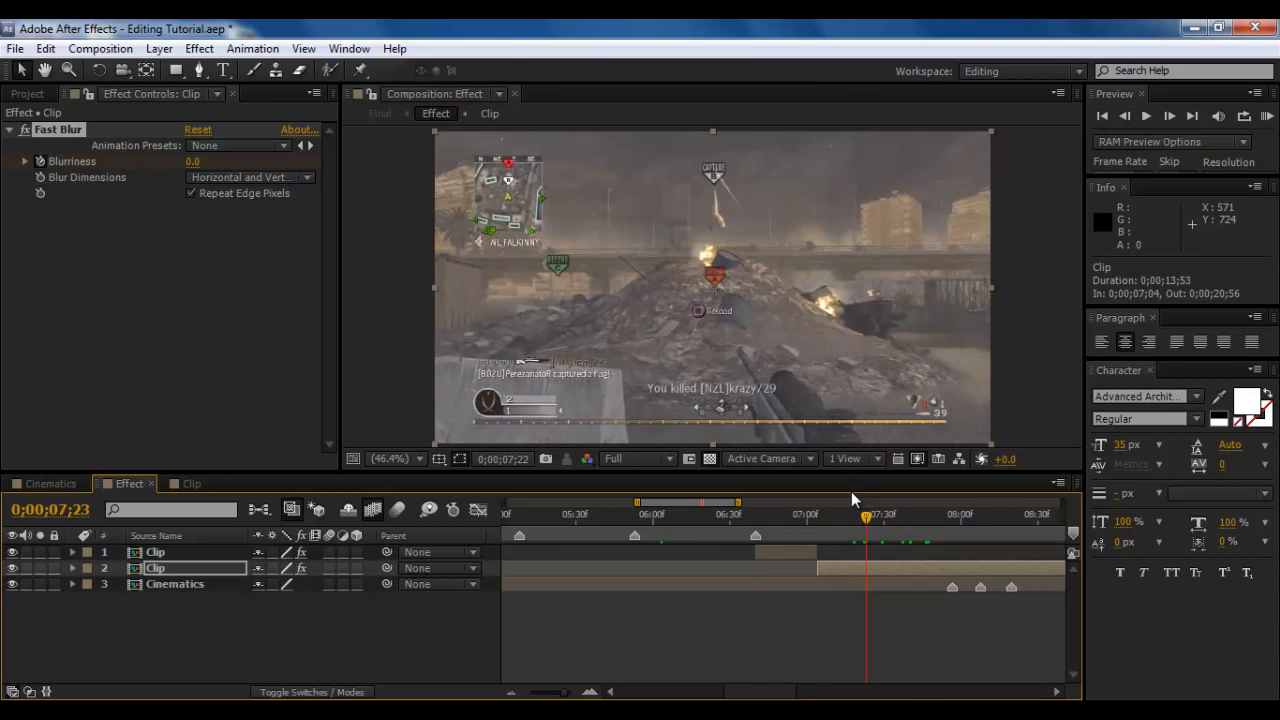
drag(774, 493, 817, 513)
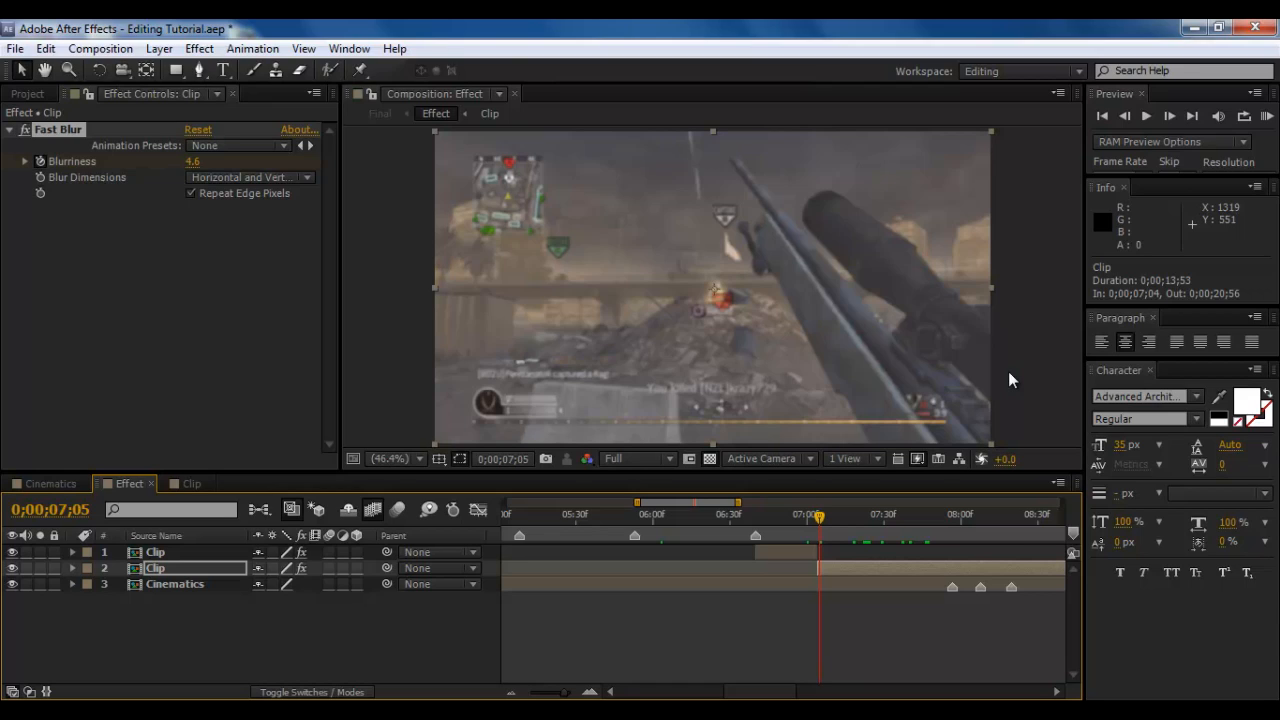
click(815, 517)
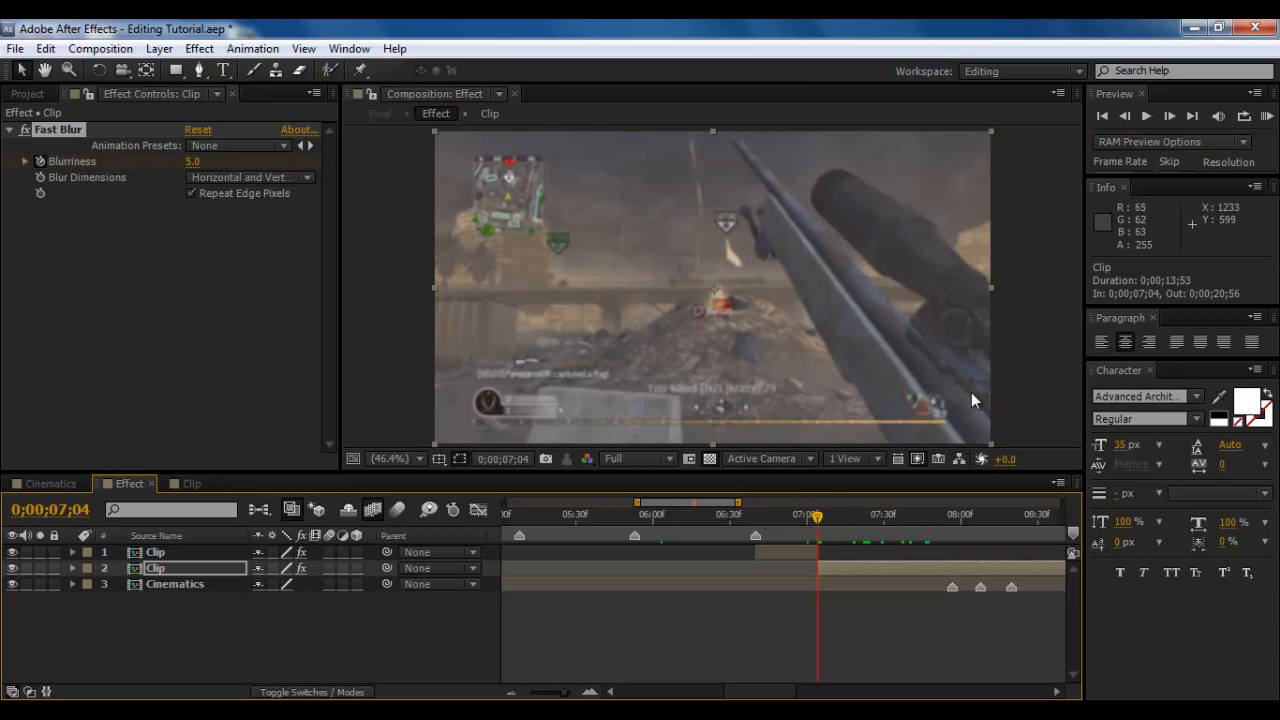
click(1012, 350)
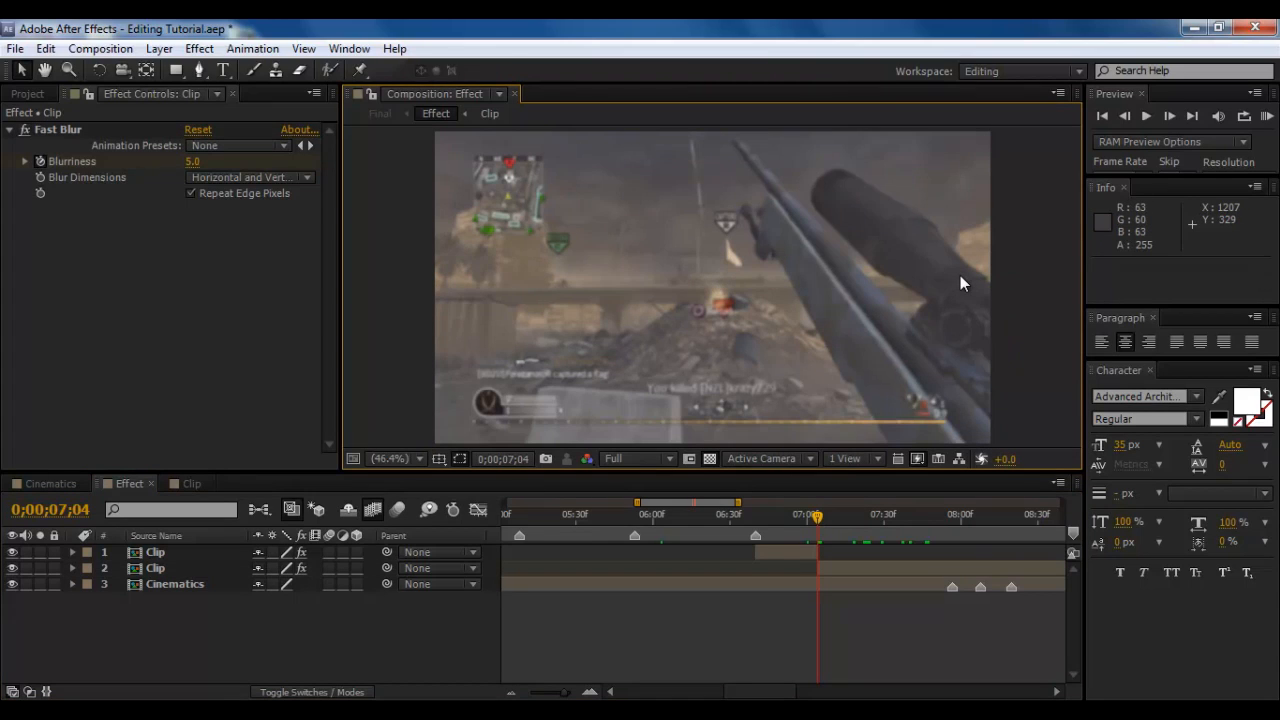